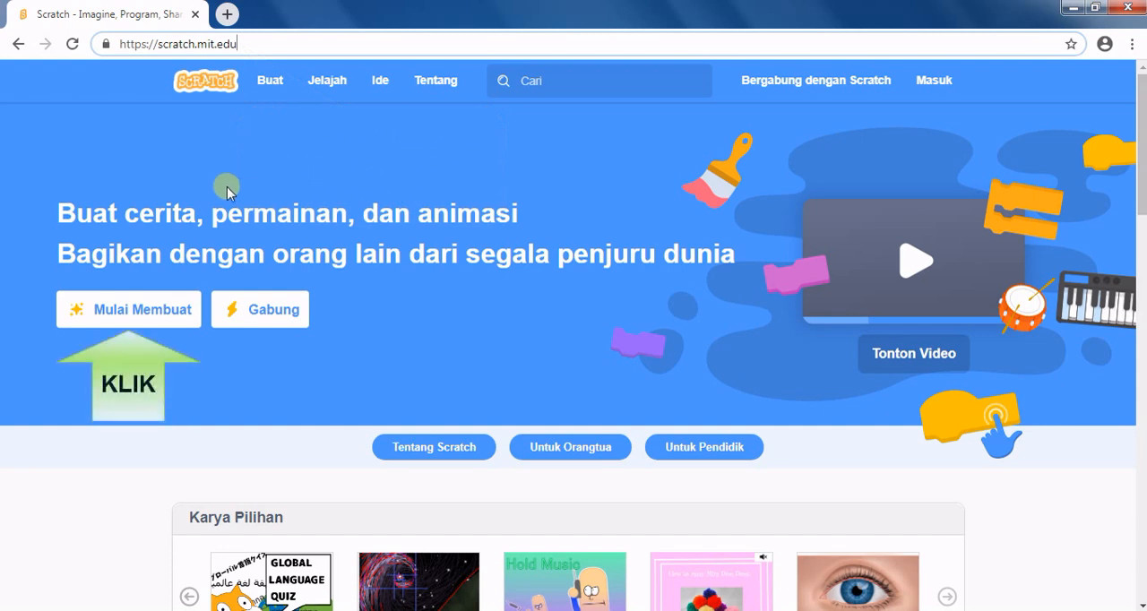
# Start creating a new project, close the getting-started tutorial and delete the default cat sprite.
pyautogui.click(159, 319)
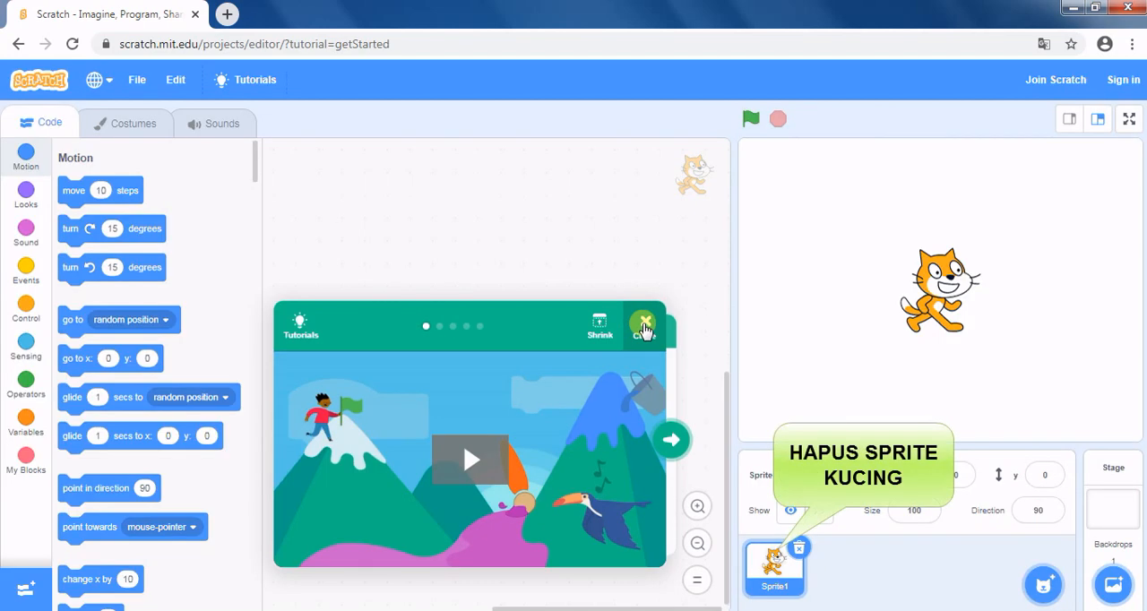
pyautogui.click(646, 328)
pyautogui.click(799, 548)
# Add a new painted sprite and set its drawing outline to black with brightness 0.
pyautogui.moveTo(1043, 585)
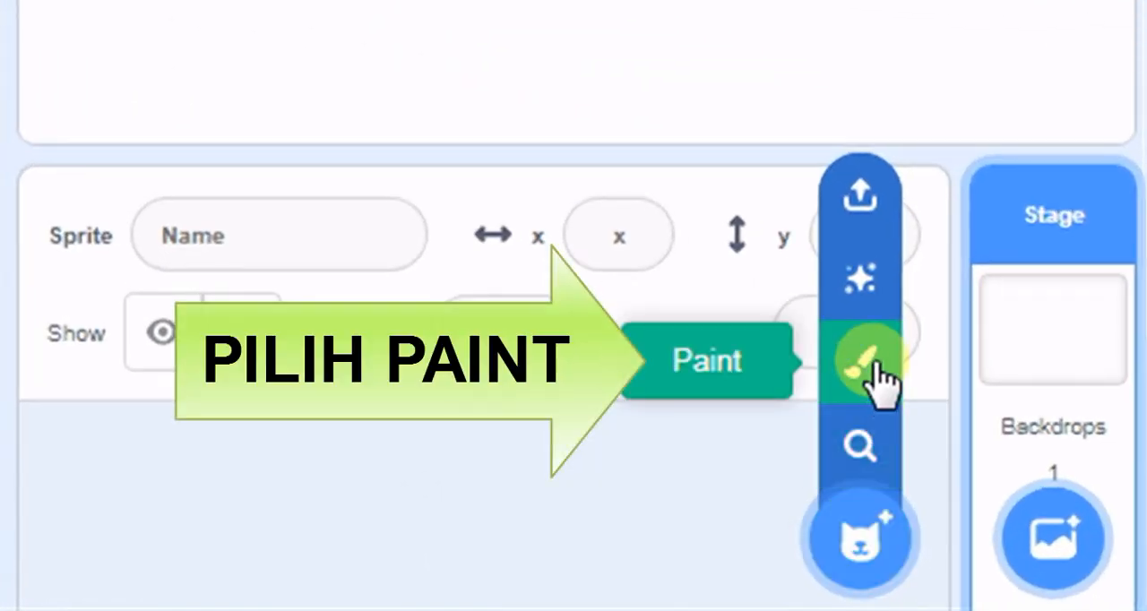
pyautogui.click(877, 366)
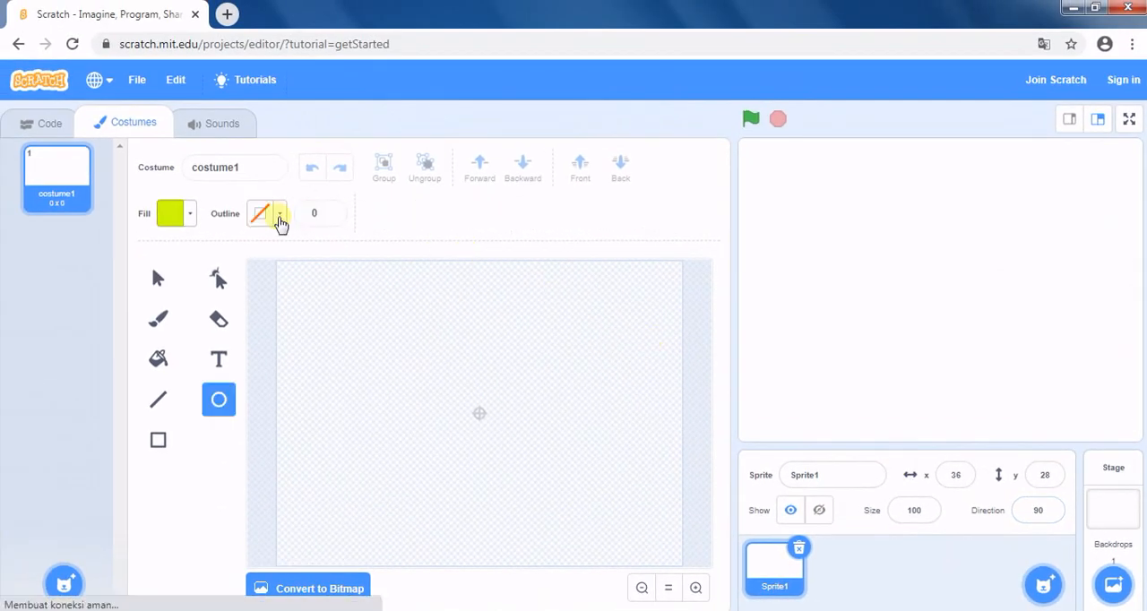
pyautogui.click(280, 222)
pyautogui.moveTo(301, 406); pyautogui.dragTo(179, 412)
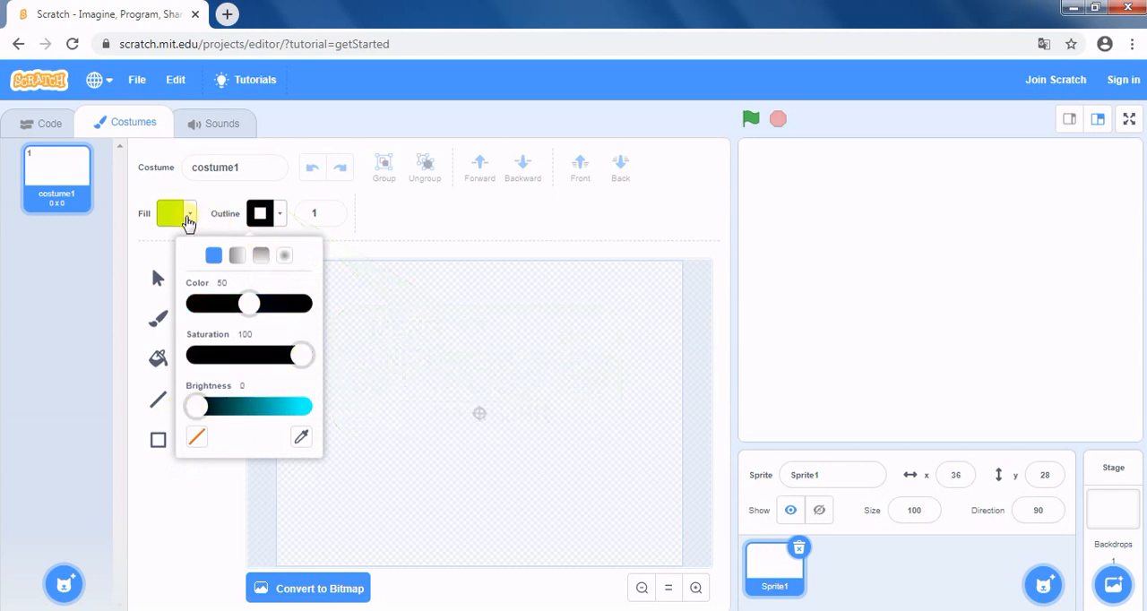
# Set the fill to green with color 28, saturation 100 and brightness 90.
pyautogui.click(188, 220)
pyautogui.click(187, 222)
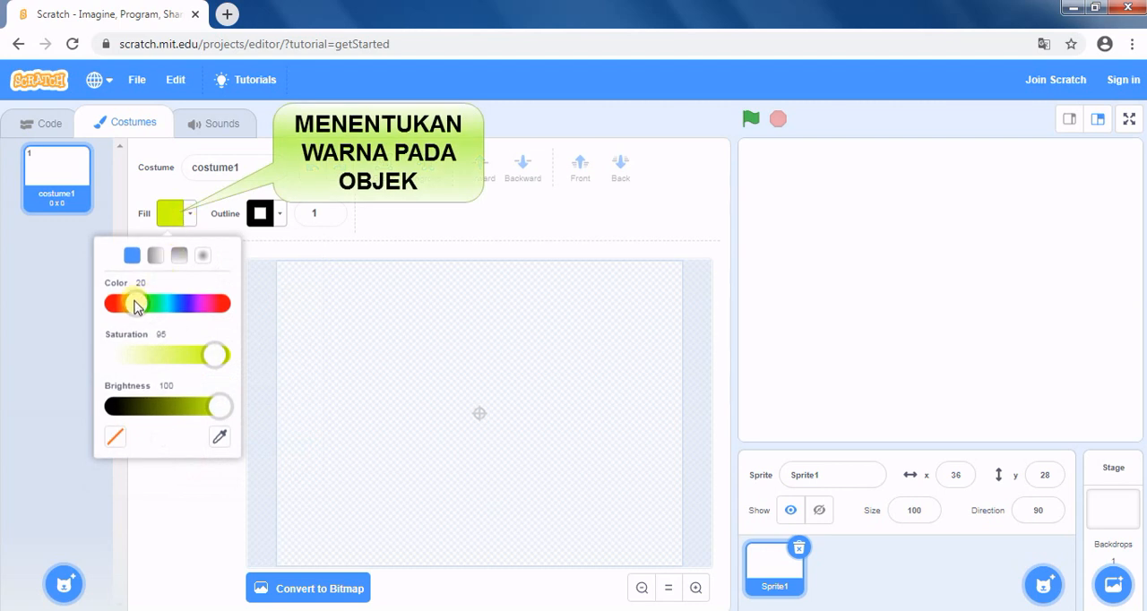
pyautogui.moveTo(134, 306); pyautogui.dragTo(149, 309)
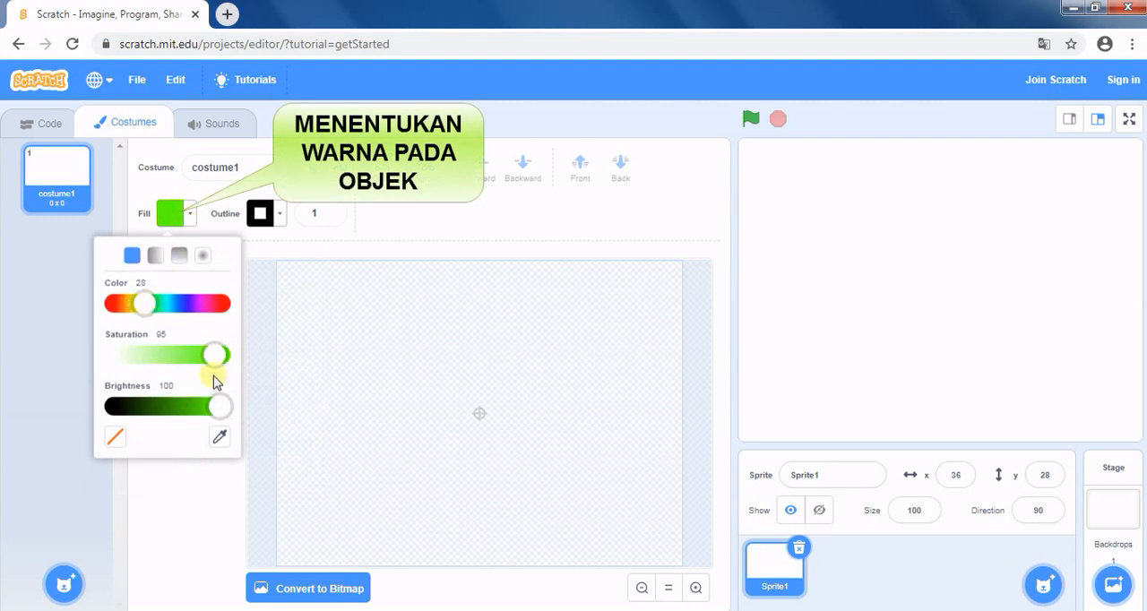
pyautogui.moveTo(215, 360); pyautogui.dragTo(230, 363)
pyautogui.moveTo(220, 407); pyautogui.dragTo(207, 408)
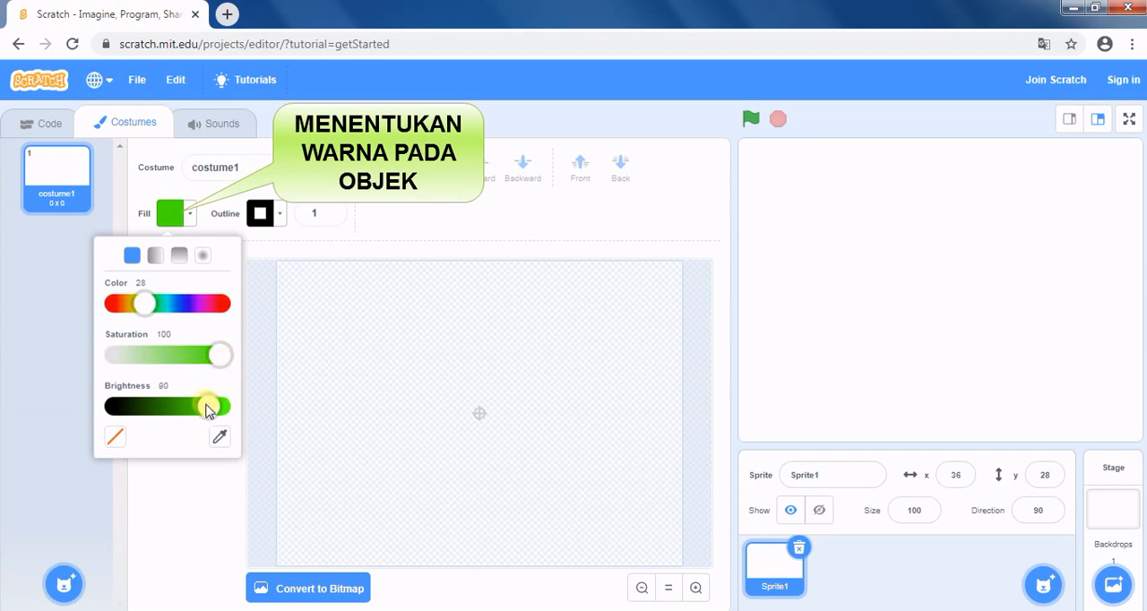
pyautogui.click(180, 470)
# Set the outline width to 4 and draw a green circle about 134 by 132 just right of the canvas centre.
pyautogui.click(331, 212)
pyautogui.click(330, 211)
pyautogui.click(331, 212)
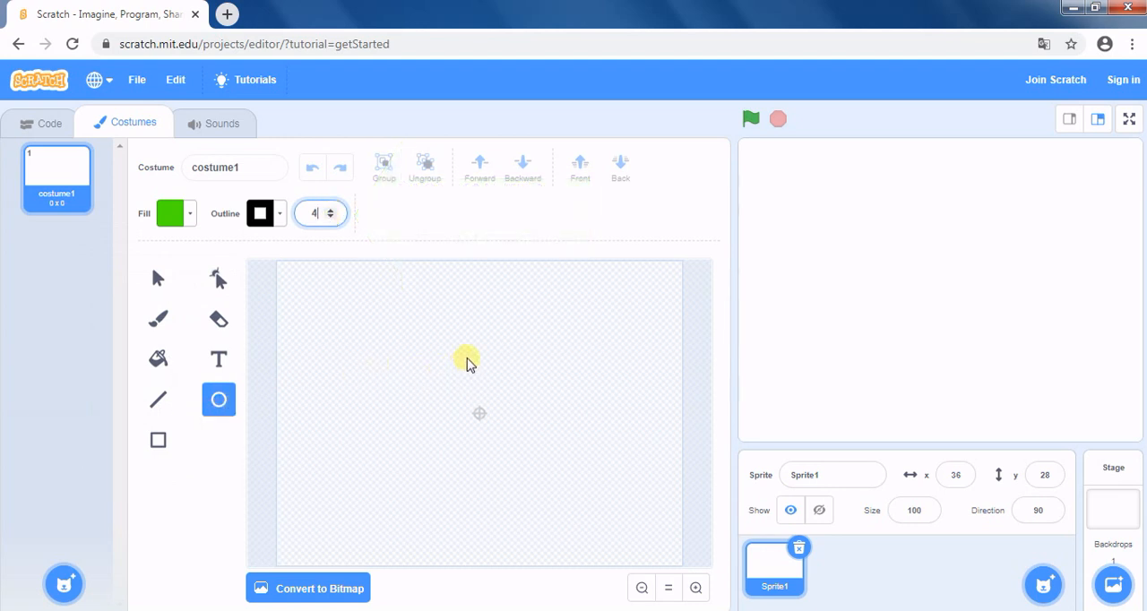
pyautogui.moveTo(466, 361)
pyautogui.mouseDown()
pyautogui.moveTo(532, 458)
pyautogui.moveTo(588, 475)
pyautogui.moveTo(578, 473)
pyautogui.mouseUp()
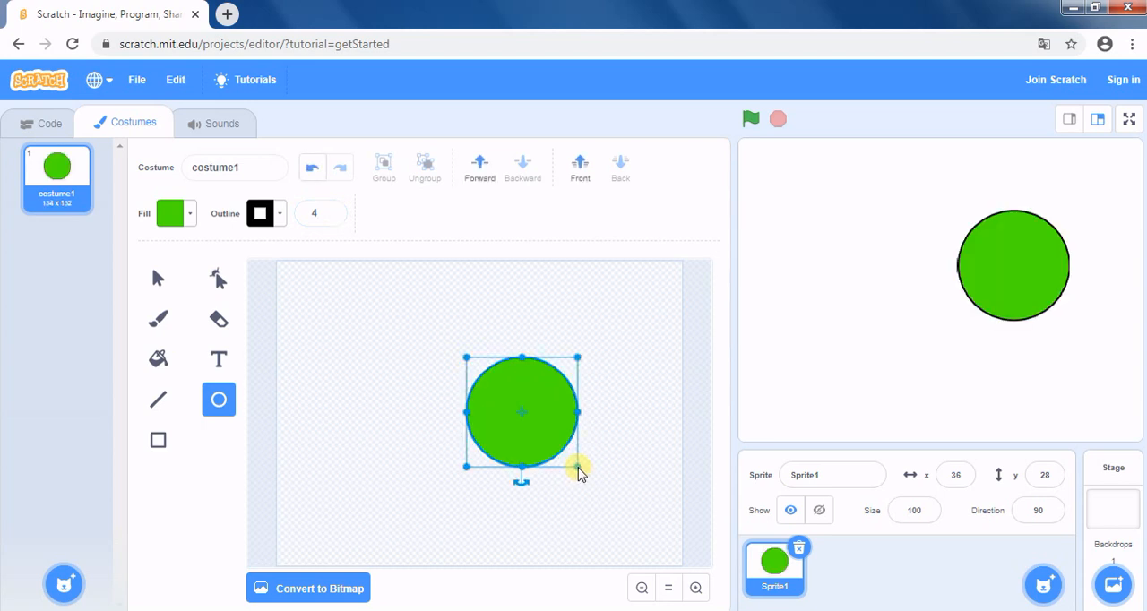
pyautogui.click(698, 384)
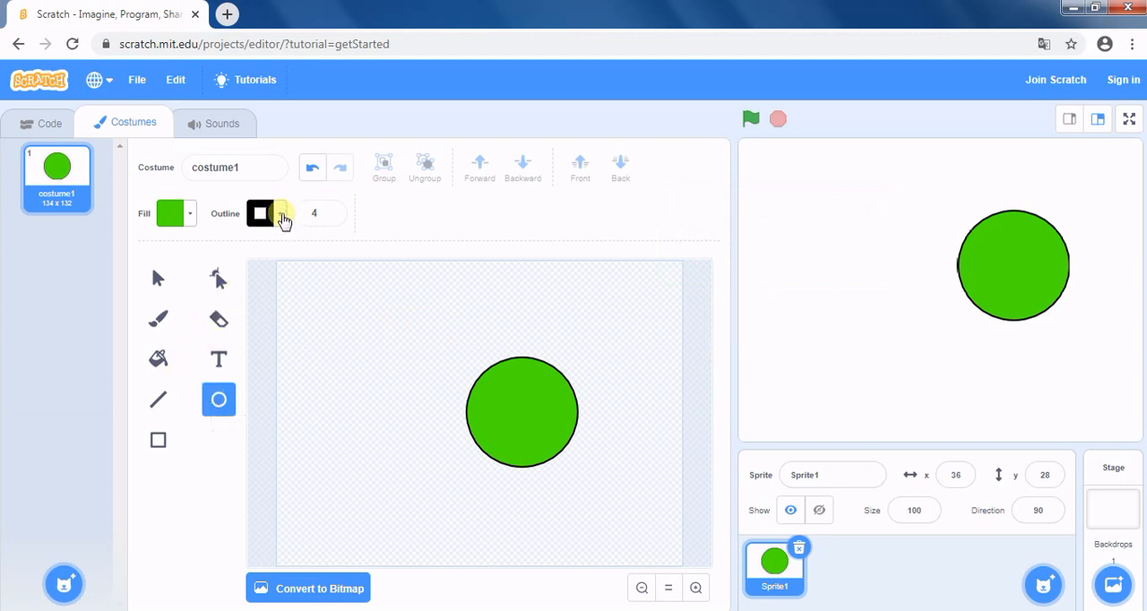
# Turn off the outline and set the fill to yellow with color 18 and brightness 100.
pyautogui.click(280, 218)
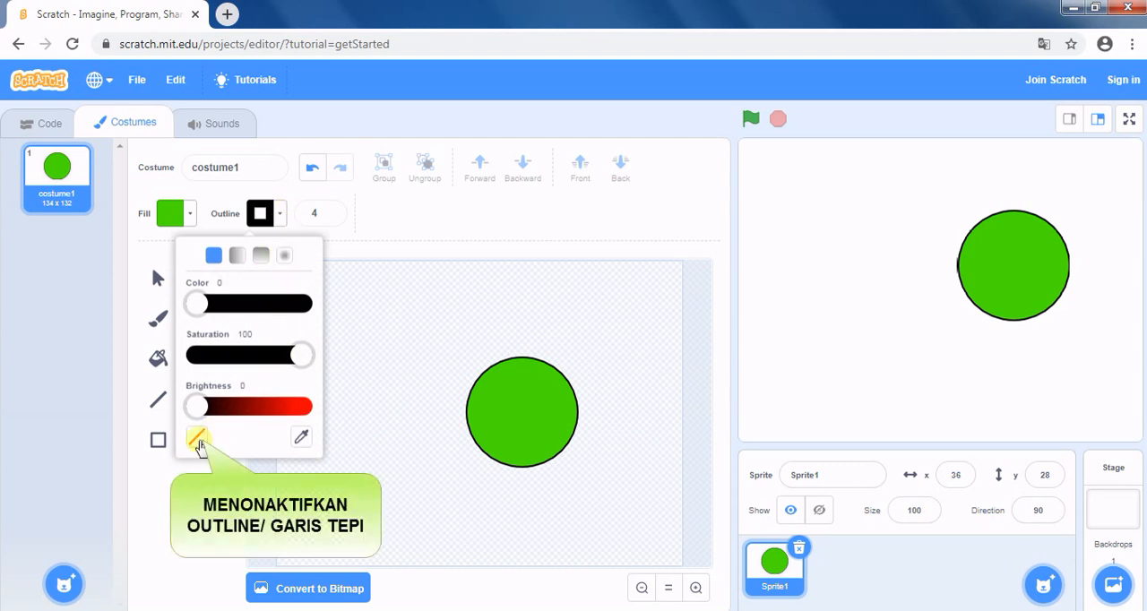
pyautogui.click(197, 438)
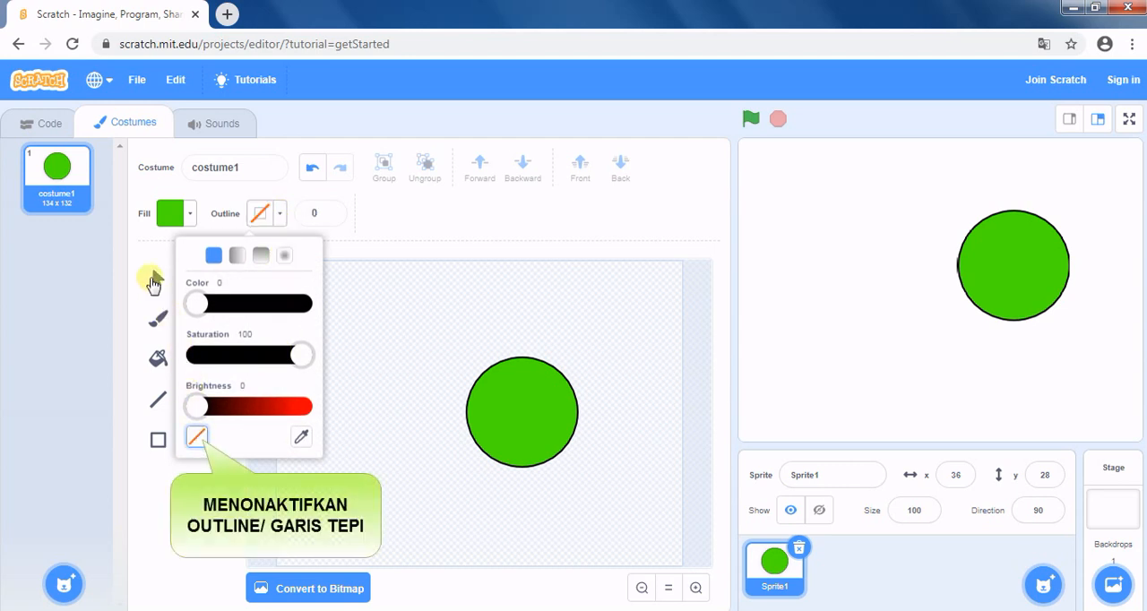
pyautogui.click(134, 252)
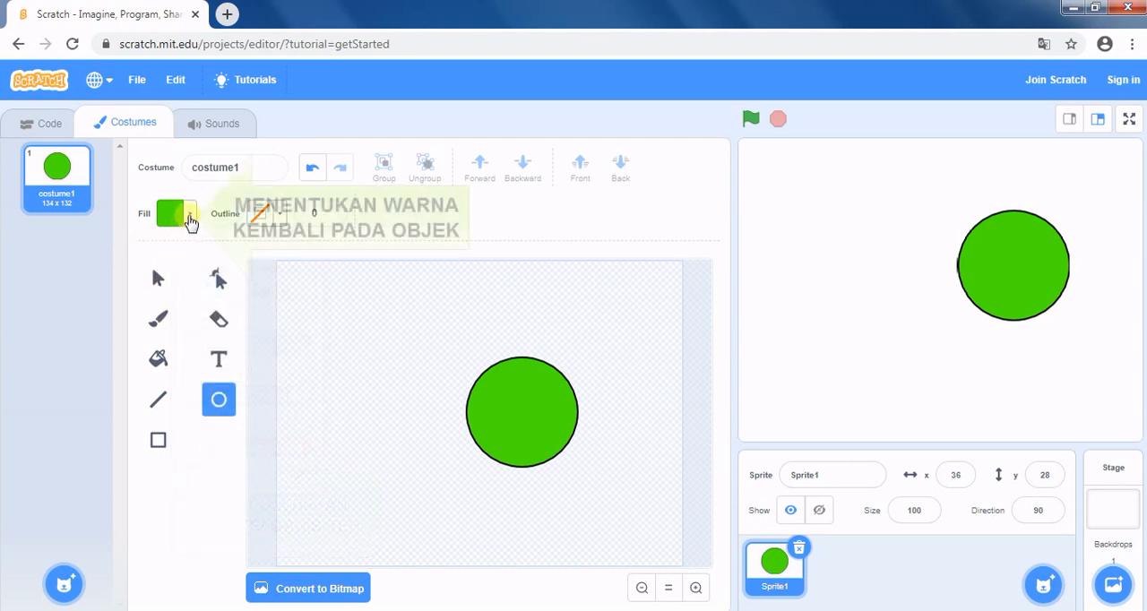
pyautogui.click(189, 220)
pyautogui.moveTo(144, 305); pyautogui.dragTo(130, 313)
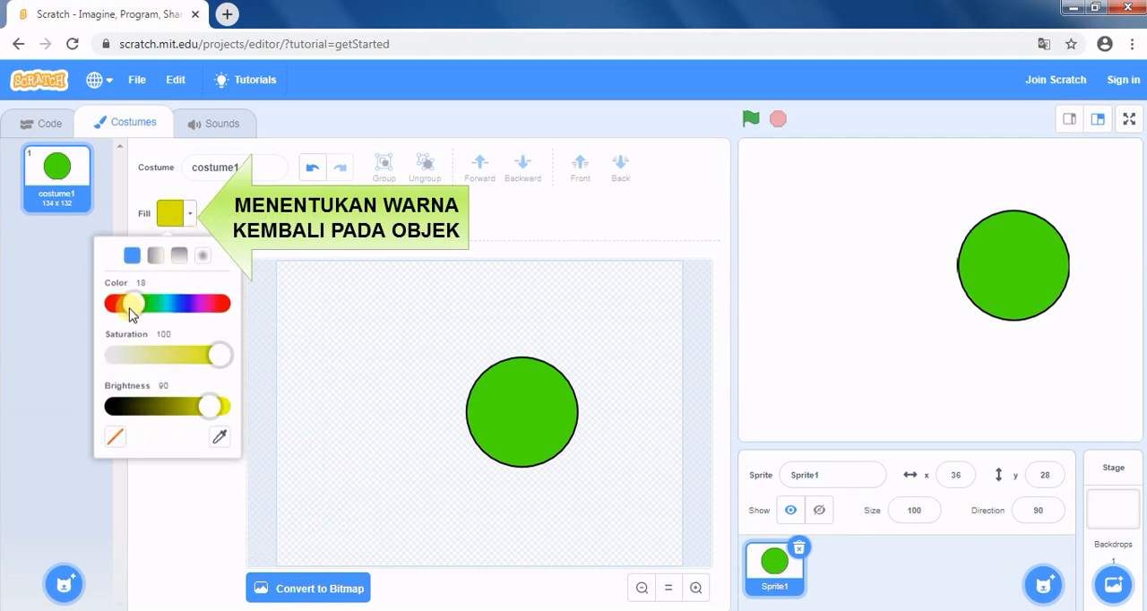
pyautogui.moveTo(215, 405); pyautogui.dragTo(224, 410)
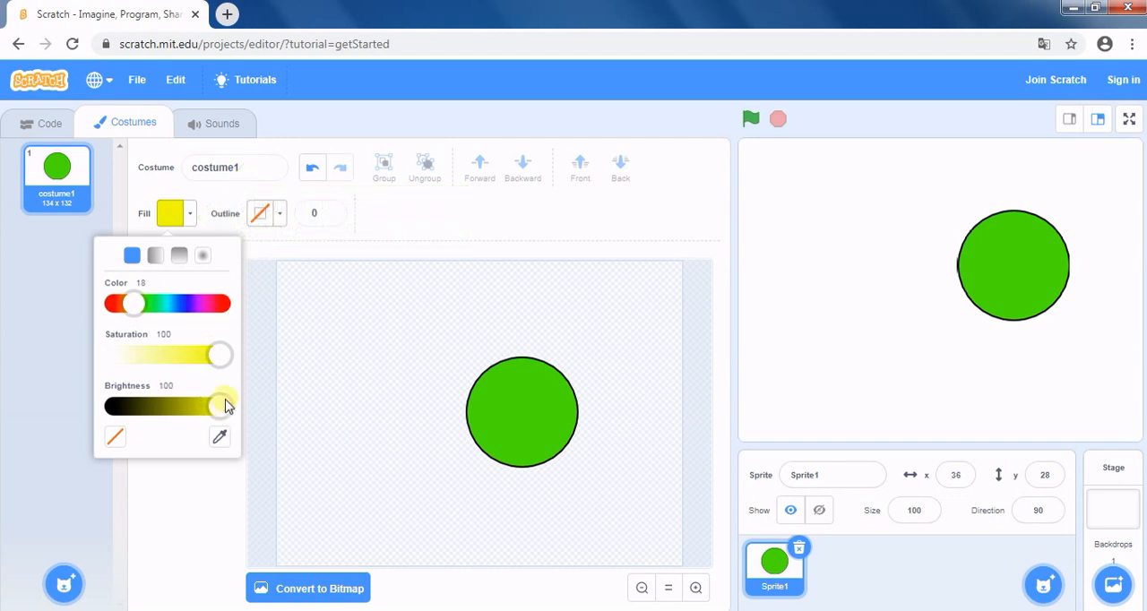
pyautogui.click(191, 497)
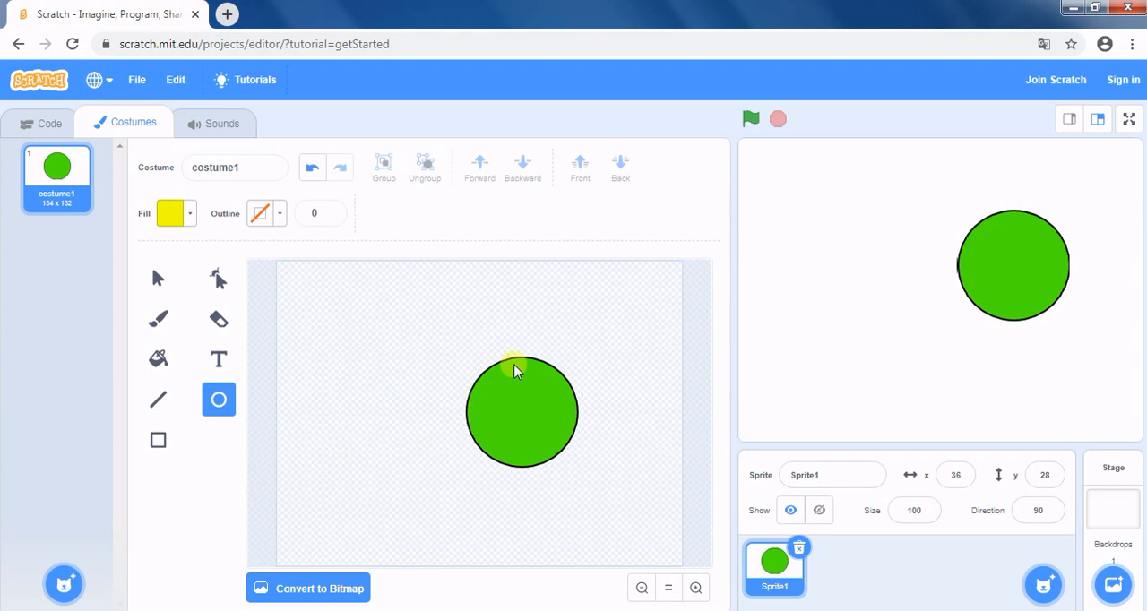
# Draw a small yellow oval inside the green circle's top edge and nudge it slightly upward.
pyautogui.moveTo(515, 363); pyautogui.dragTo(536, 393)
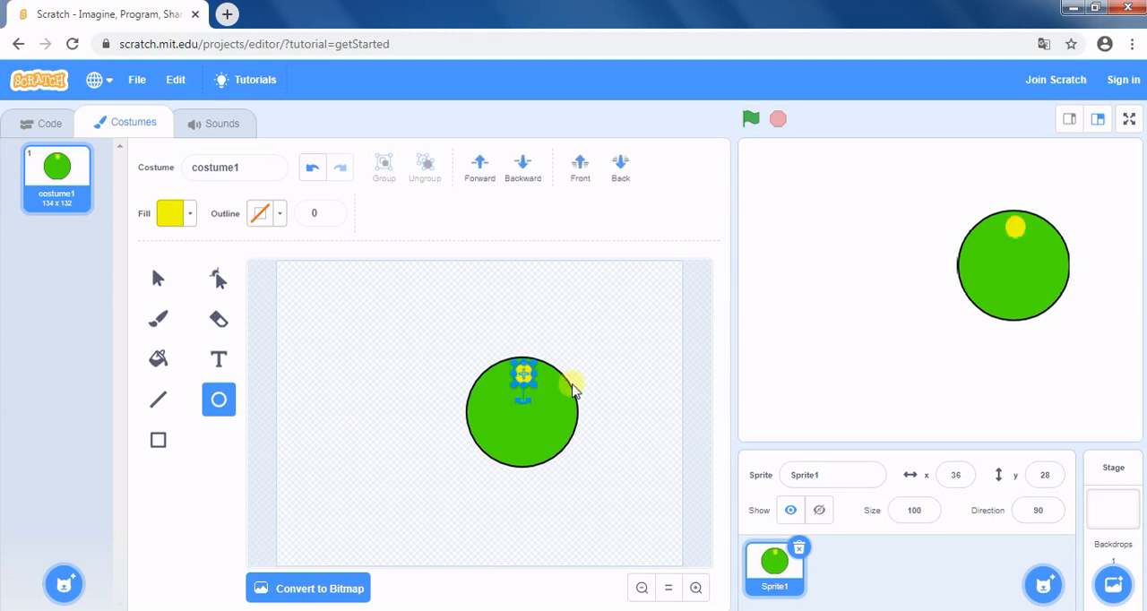
pyautogui.press('Up')
pyautogui.press('Up')
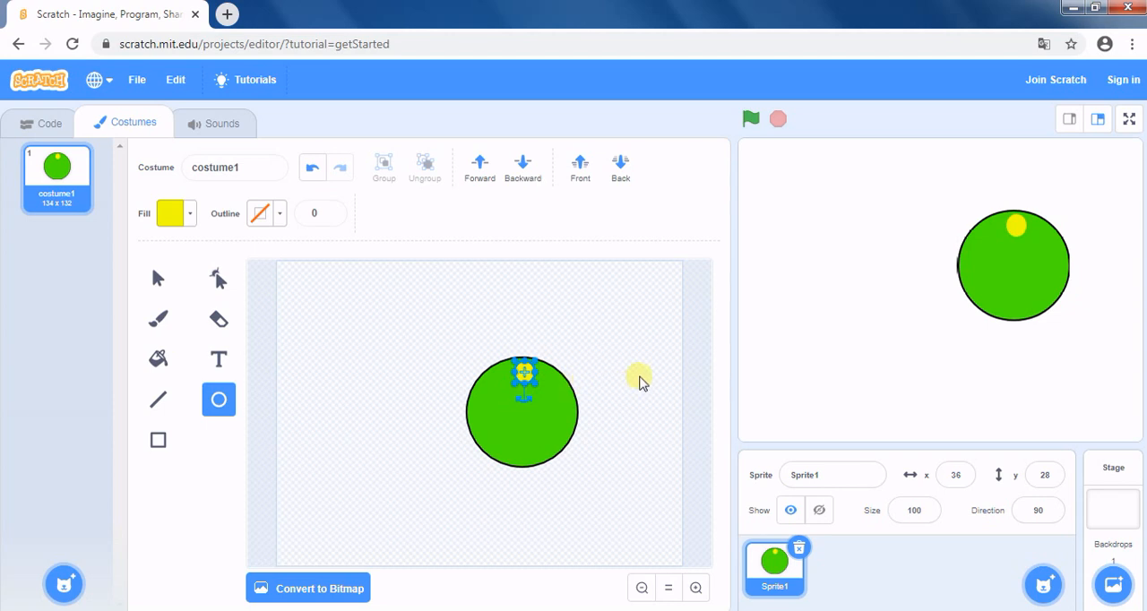
pyautogui.click(704, 380)
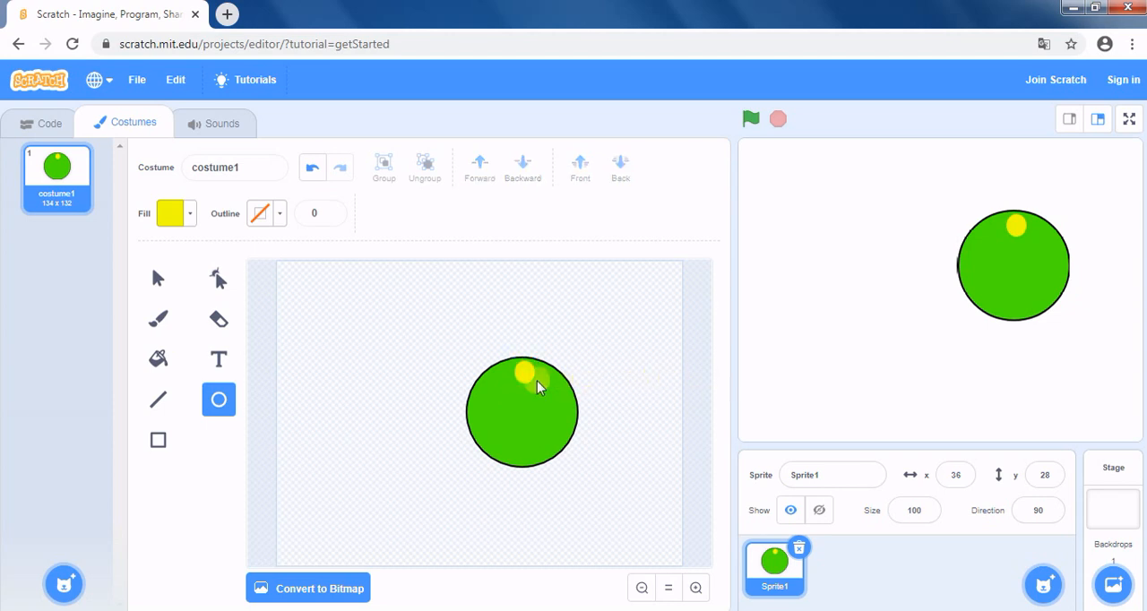
# Draw two smaller yellow circles on the green circle, one on each side of the yellow oval.
pyautogui.moveTo(500, 378); pyautogui.dragTo(516, 396)
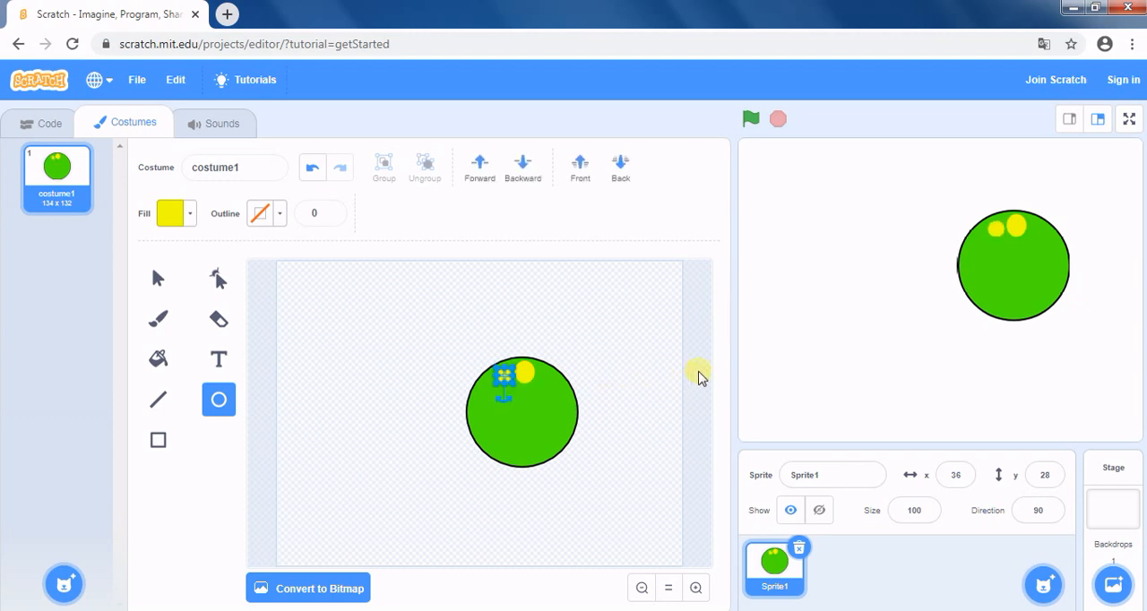
pyautogui.click(699, 378)
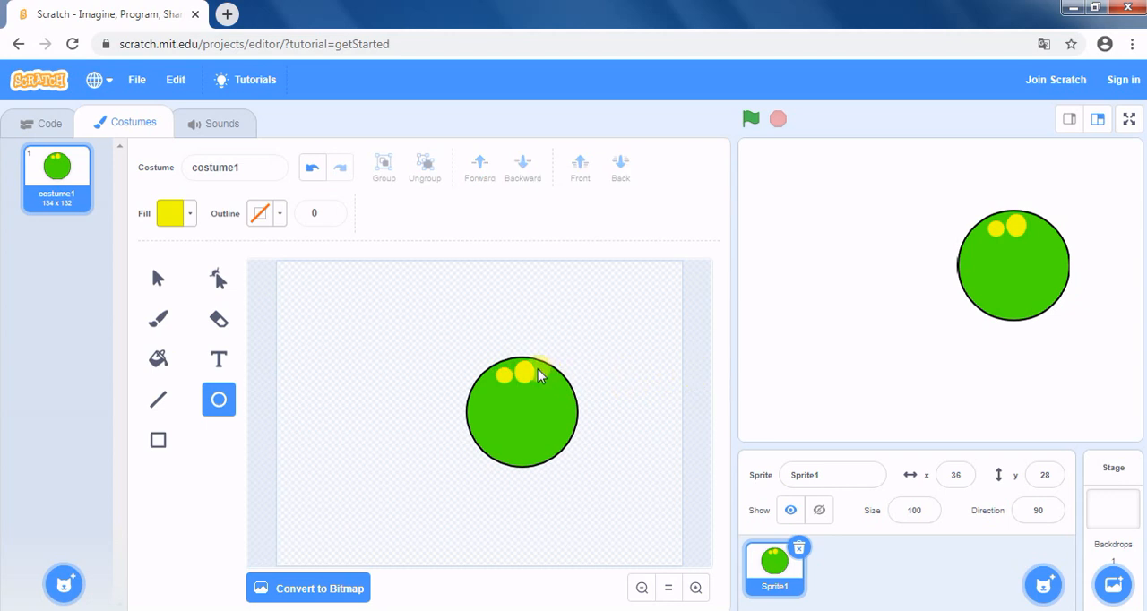
pyautogui.moveTo(538, 377); pyautogui.dragTo(554, 392)
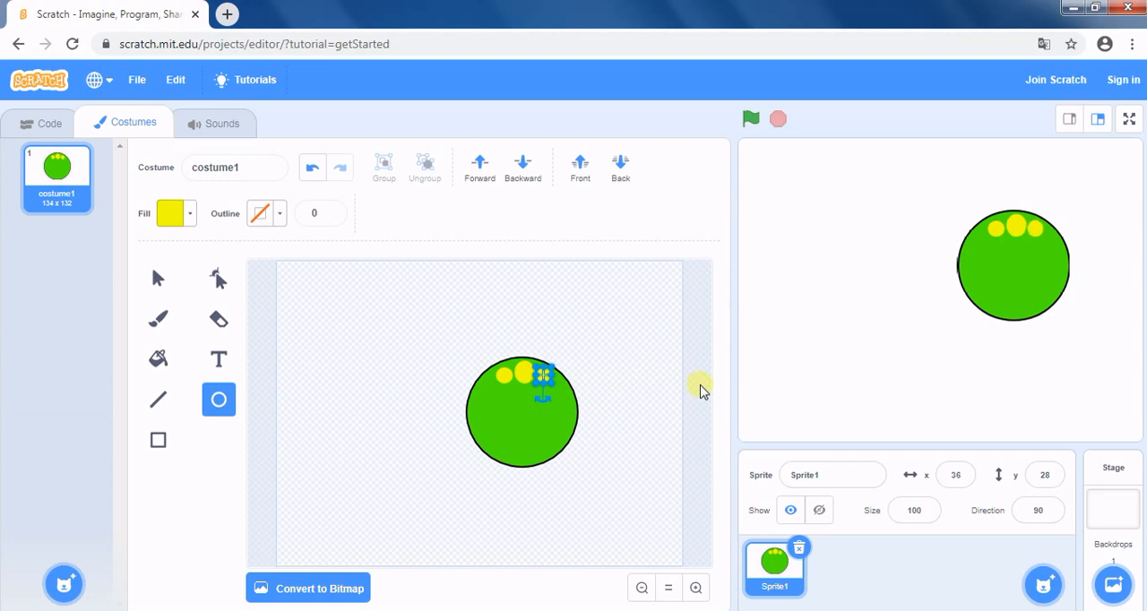
pyautogui.click(701, 391)
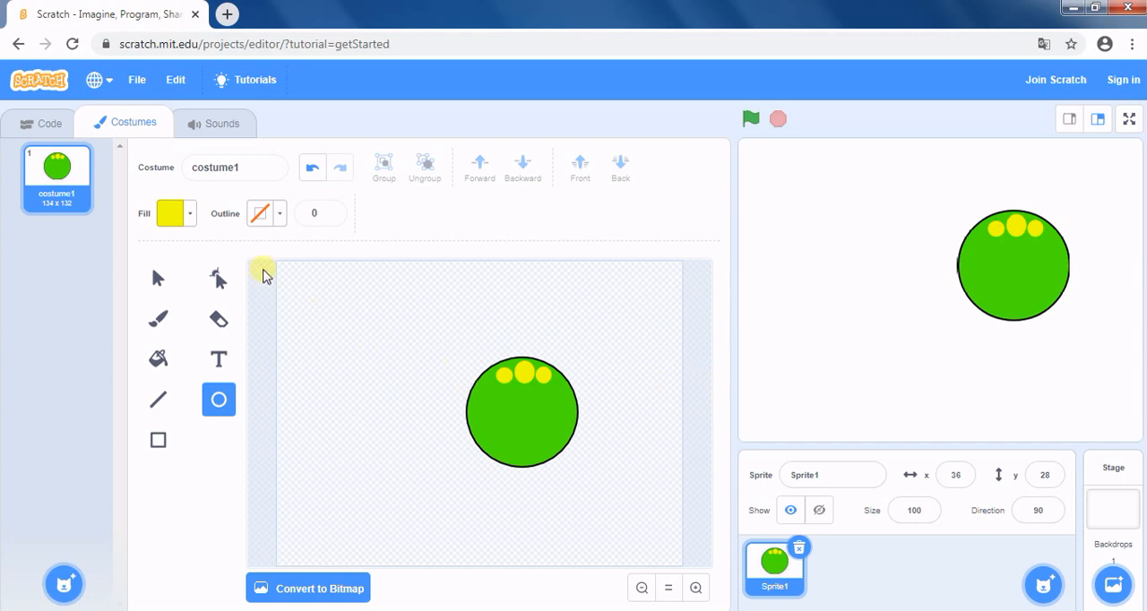
# Set the fill to white with saturation 0 and draw a small flat oval near the green circle's bottom edge.
pyautogui.click(189, 221)
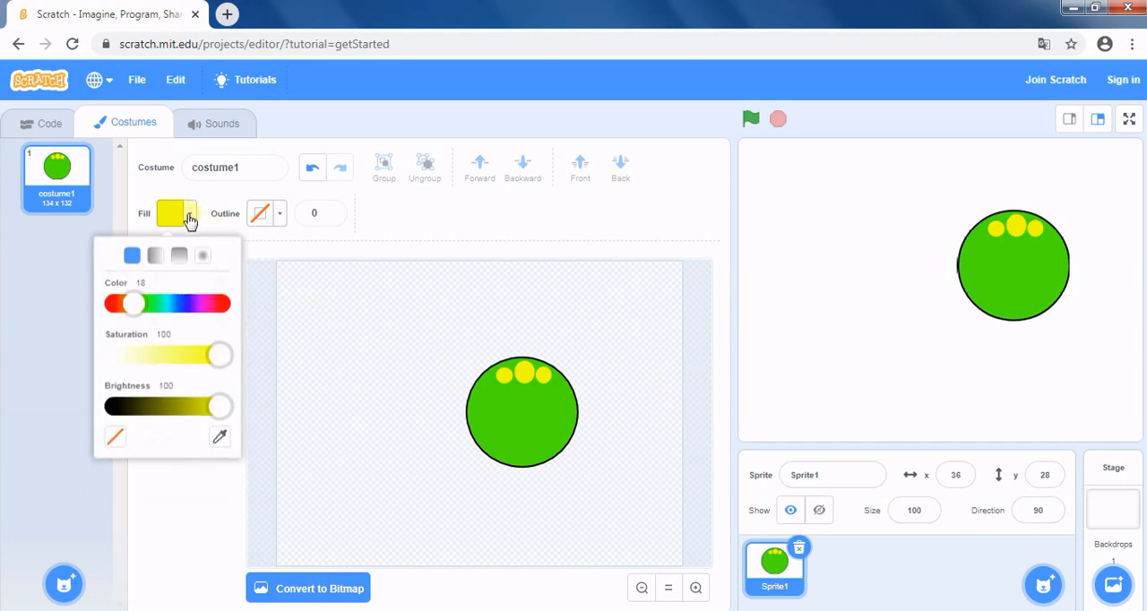
pyautogui.moveTo(216, 356); pyautogui.dragTo(86, 355)
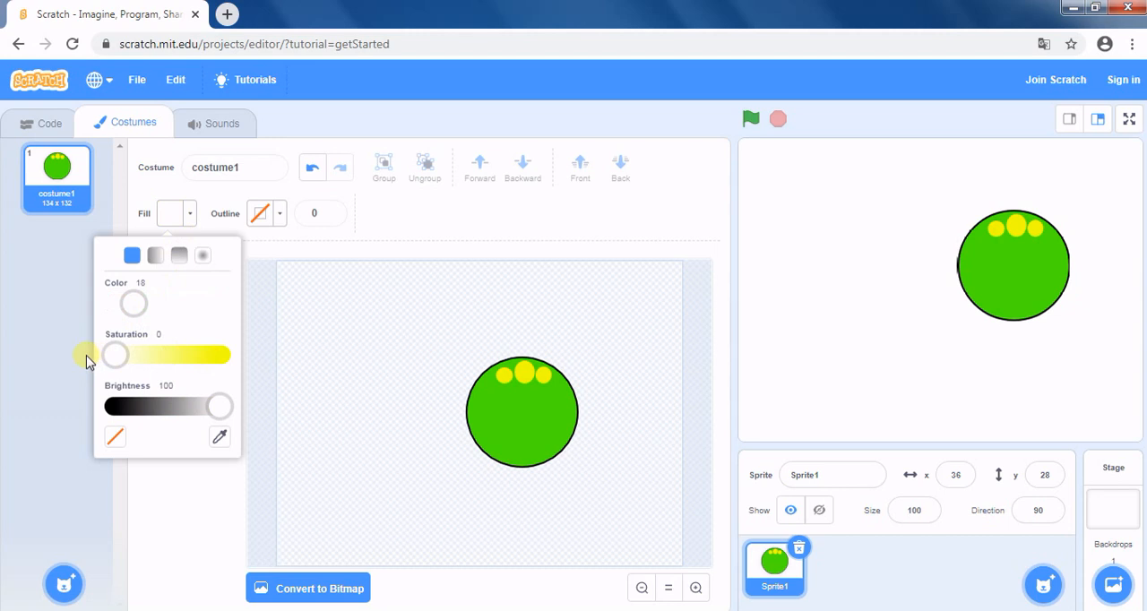
pyautogui.click(179, 514)
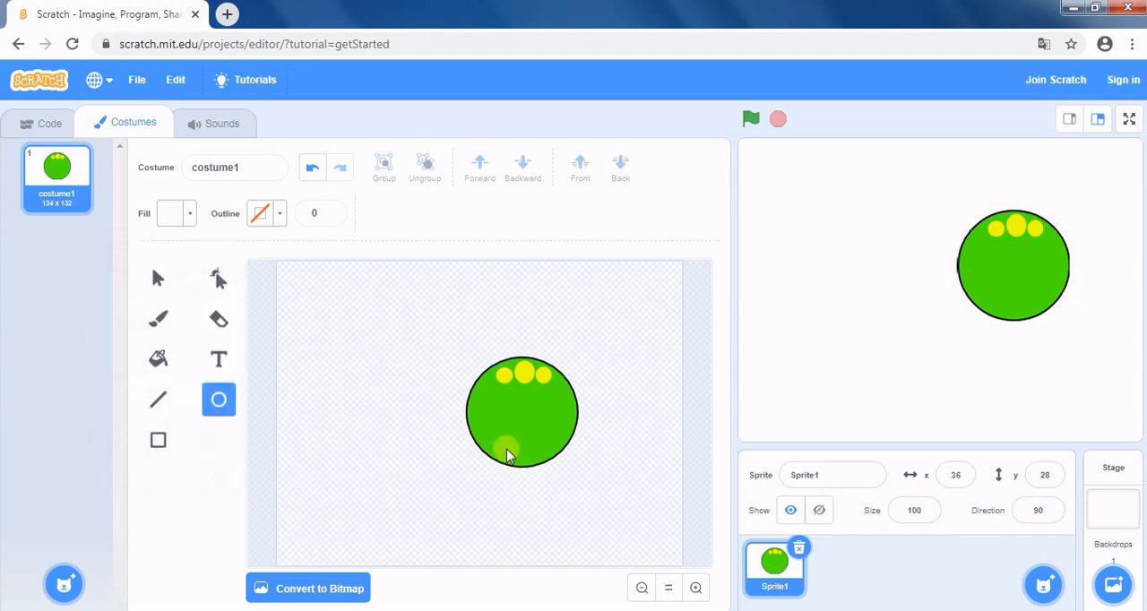
pyautogui.moveTo(499, 452); pyautogui.dragTo(525, 466)
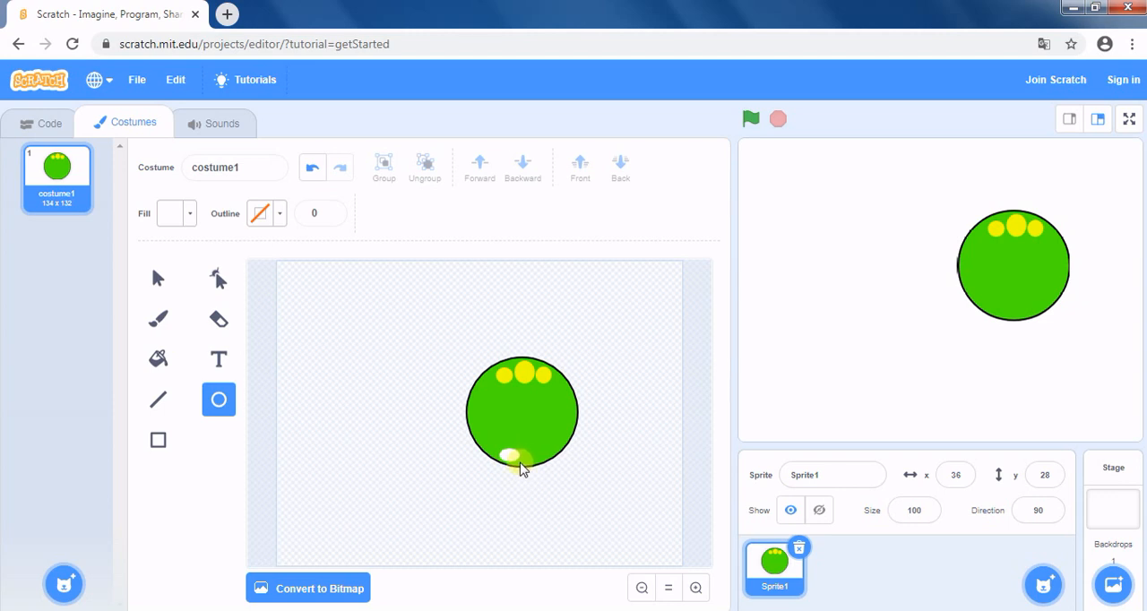
pyautogui.moveTo(520, 463); pyautogui.dragTo(520, 463)
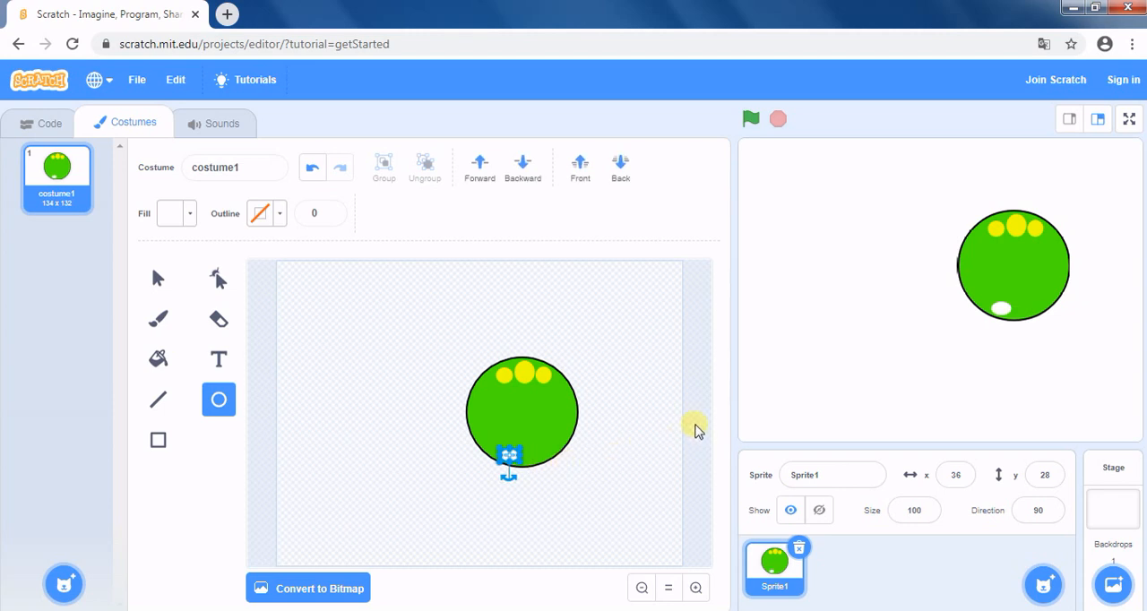
pyautogui.click(695, 427)
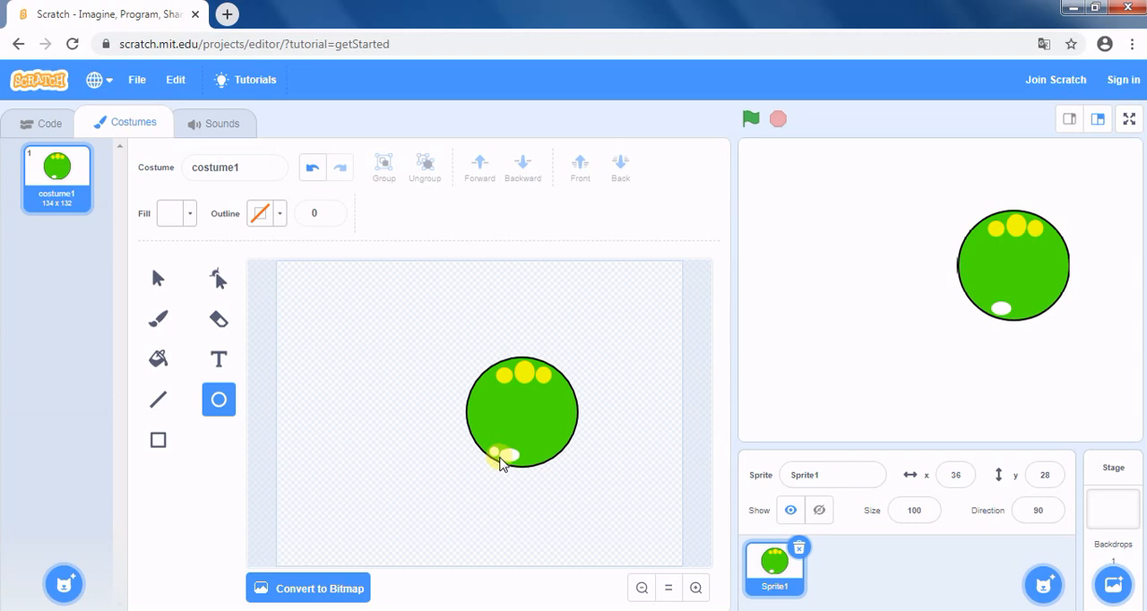
# Draw two tiny white circles near the green circle's bottom edge, one on each side of the white oval.
pyautogui.moveTo(500, 459); pyautogui.dragTo(490, 449)
pyautogui.click(687, 445)
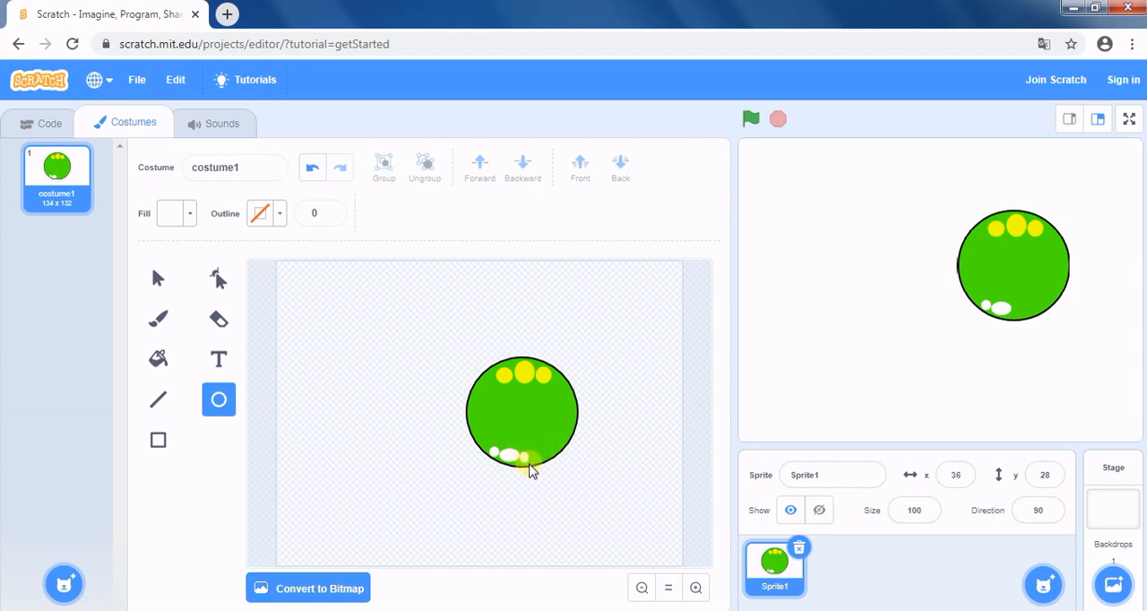
pyautogui.moveTo(541, 467); pyautogui.dragTo(520, 452)
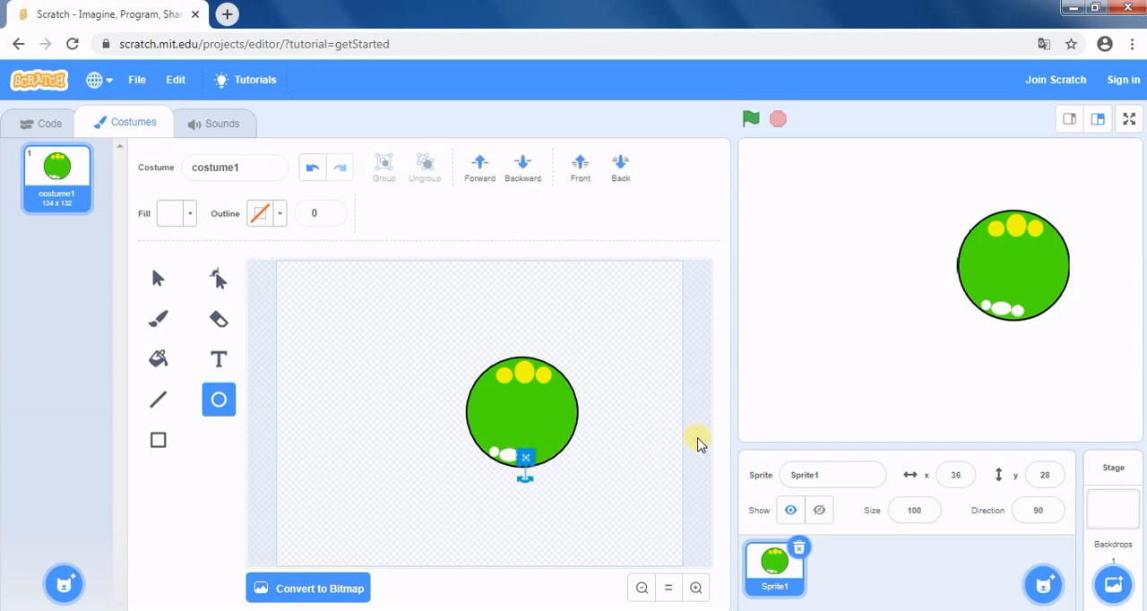
pyautogui.click(699, 441)
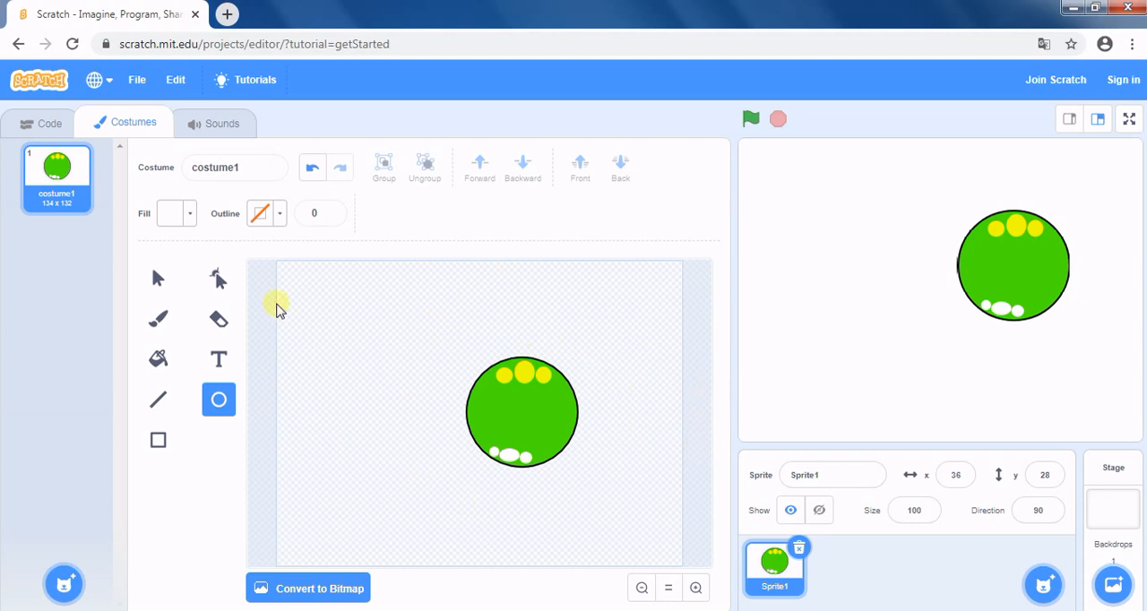
# Select the green circle with all its yellow and white spots and group them into one object.
pyautogui.click(156, 285)
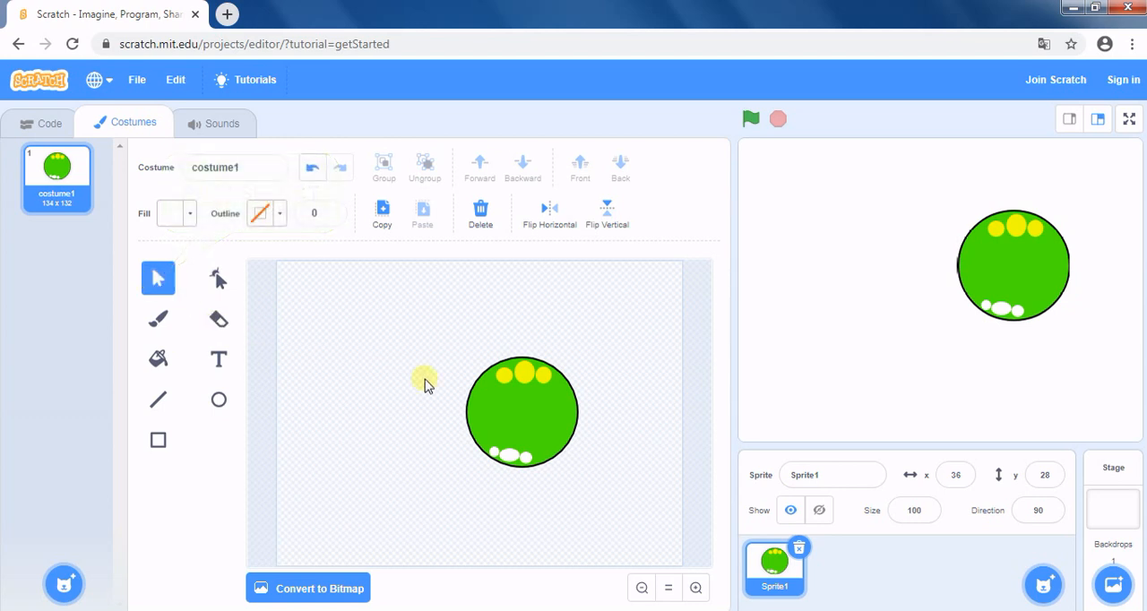
pyautogui.moveTo(432, 328); pyautogui.dragTo(603, 503)
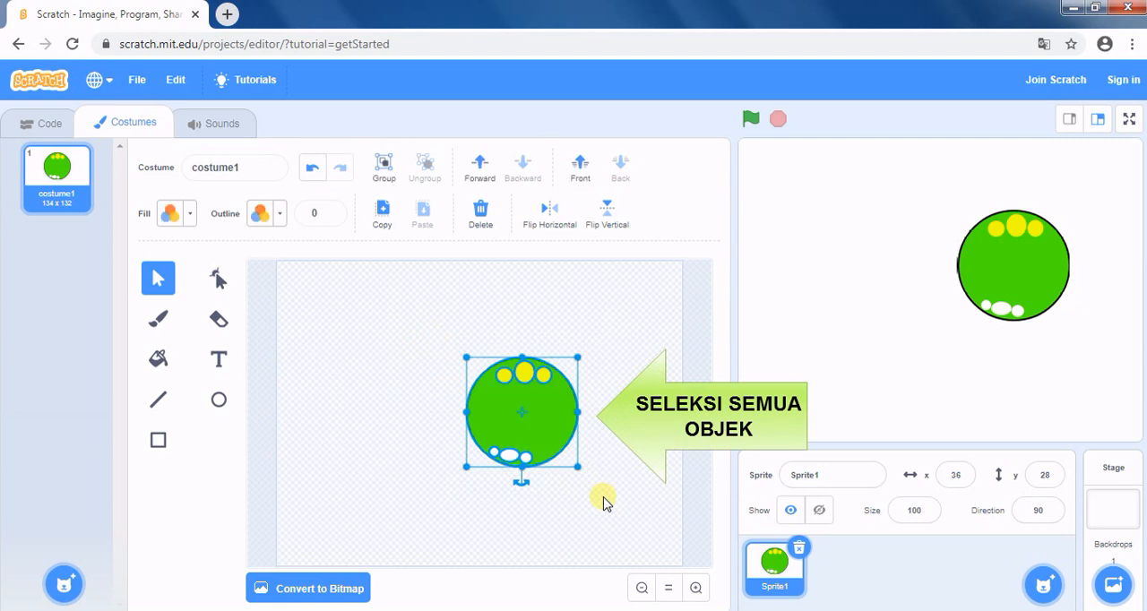
pyautogui.click(385, 169)
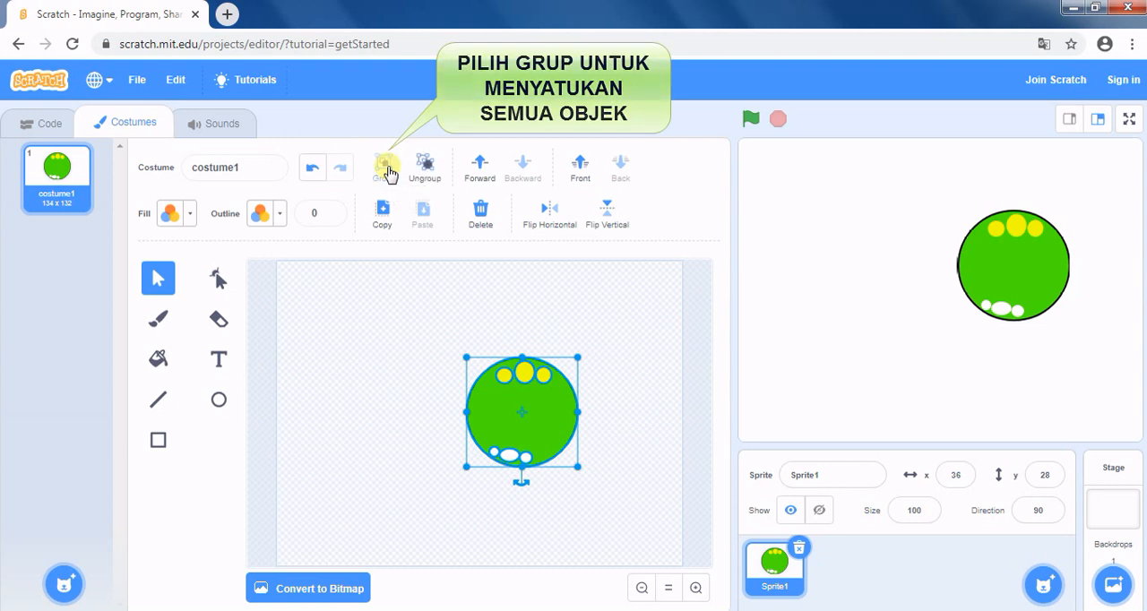
# Duplicate the grouped green circle, place the copy on its left, and shrink it slightly so it overlaps the original's edge.
pyautogui.click(383, 214)
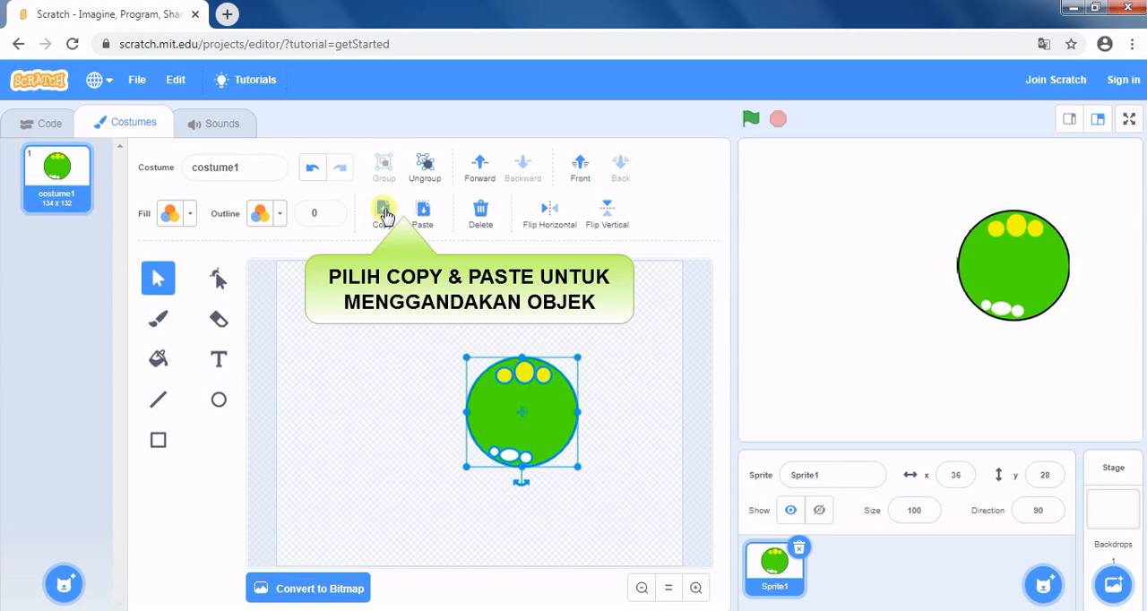
pyautogui.click(422, 213)
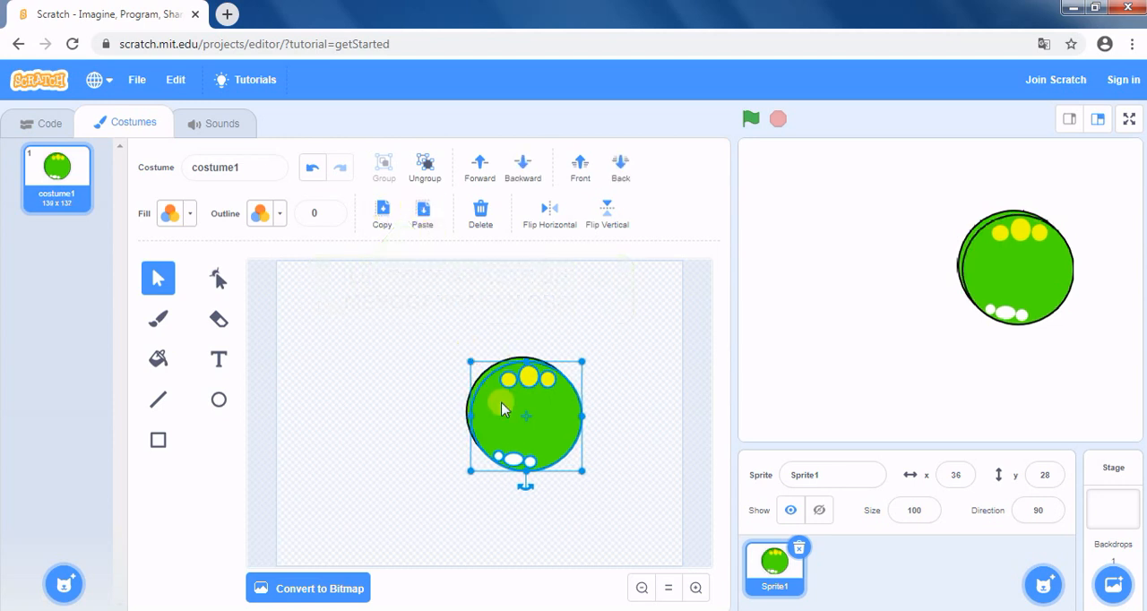
pyautogui.moveTo(503, 408); pyautogui.dragTo(386, 403)
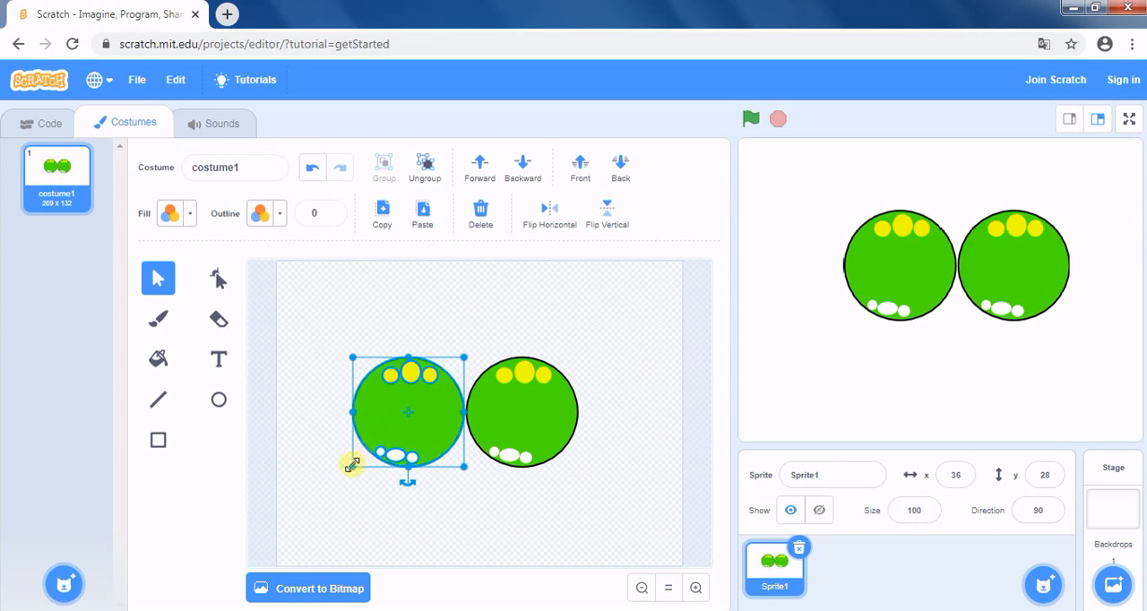
pyautogui.moveTo(352, 465); pyautogui.dragTo(367, 450)
pyautogui.moveTo(387, 408); pyautogui.dragTo(403, 417)
# Select both green circles, scale them down together to about 197 x 111, and move them toward the canvas's right edge.
pyautogui.moveTo(336, 317); pyautogui.dragTo(596, 498)
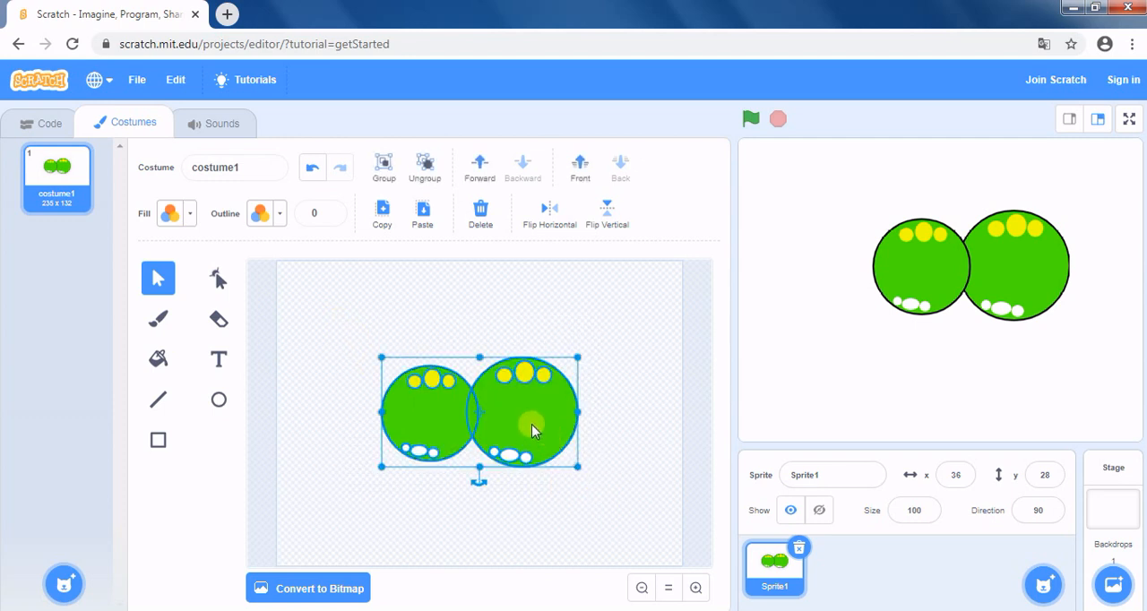
pyautogui.moveTo(531, 431); pyautogui.dragTo(605, 427)
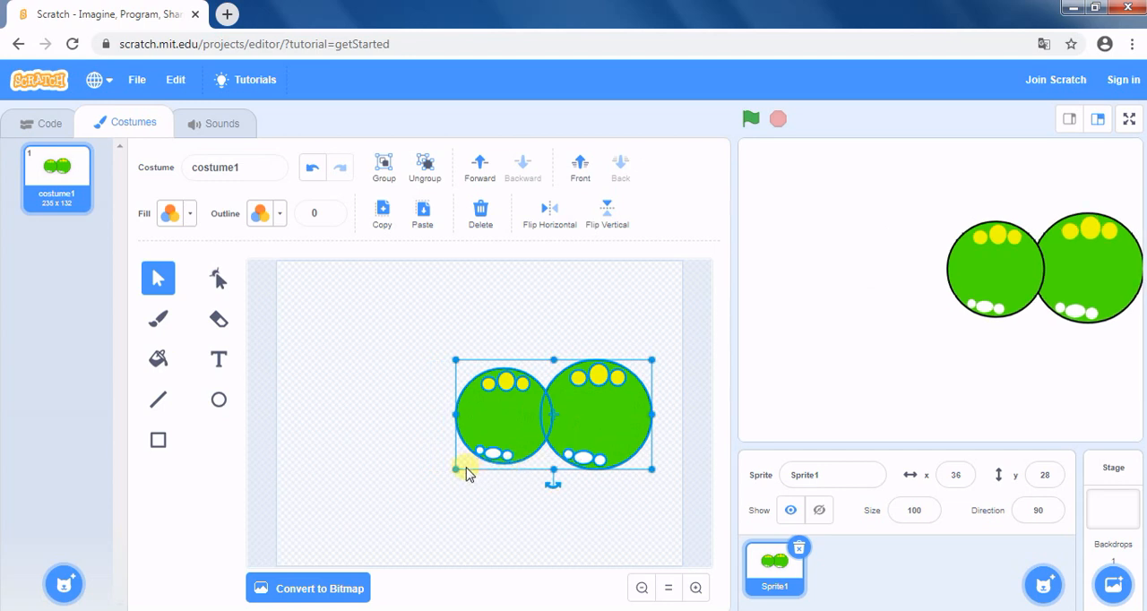
pyautogui.moveTo(653, 472); pyautogui.dragTo(640, 462)
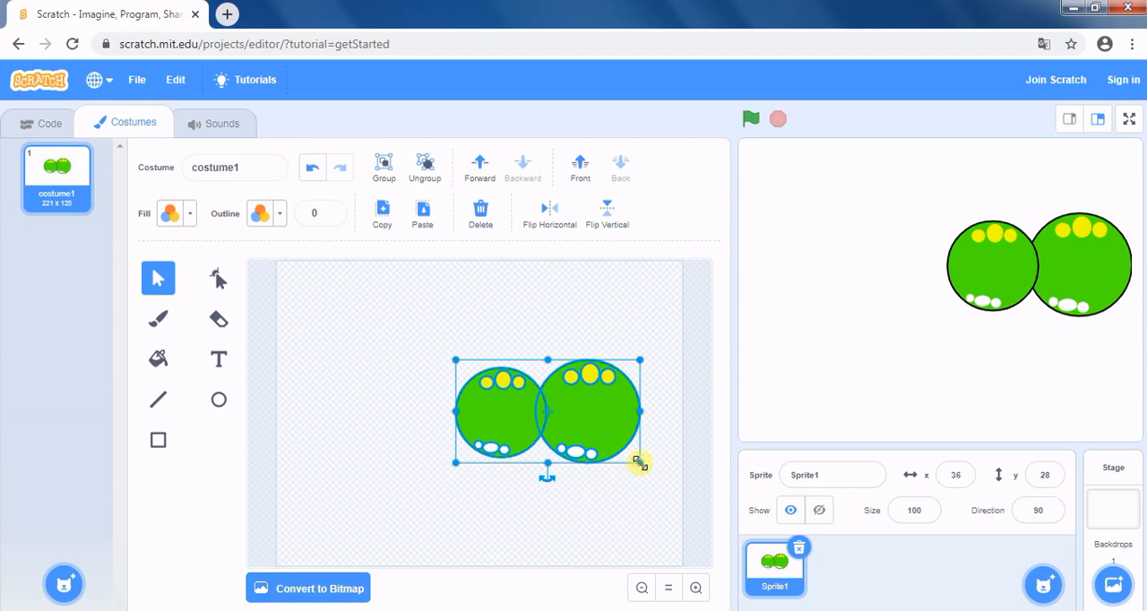
pyautogui.moveTo(640, 462); pyautogui.dragTo(616, 446)
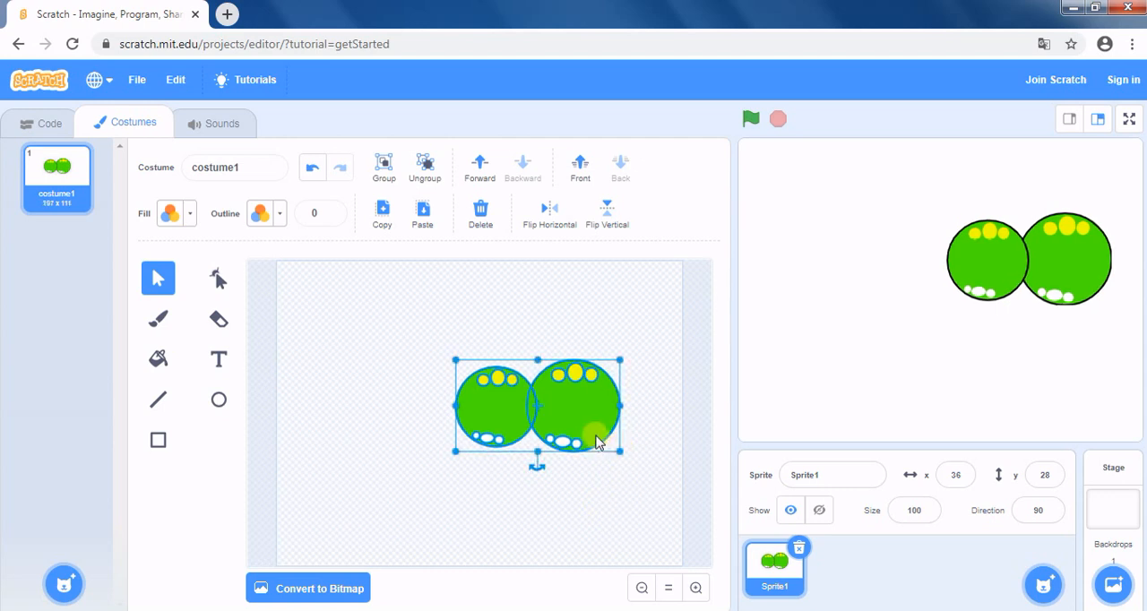
pyautogui.moveTo(579, 409); pyautogui.dragTo(616, 419)
pyautogui.click(457, 442)
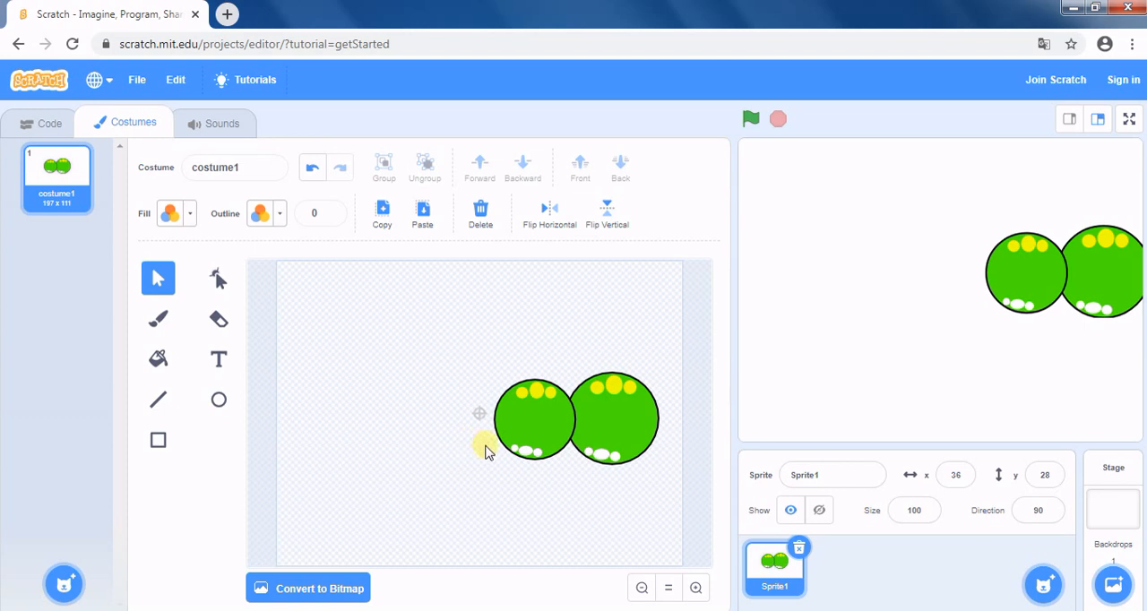
# Set the line width to 5 and draw two black lines forming an open mouth at the larger circle's lower right.
pyautogui.click(162, 401)
pyautogui.click(332, 212)
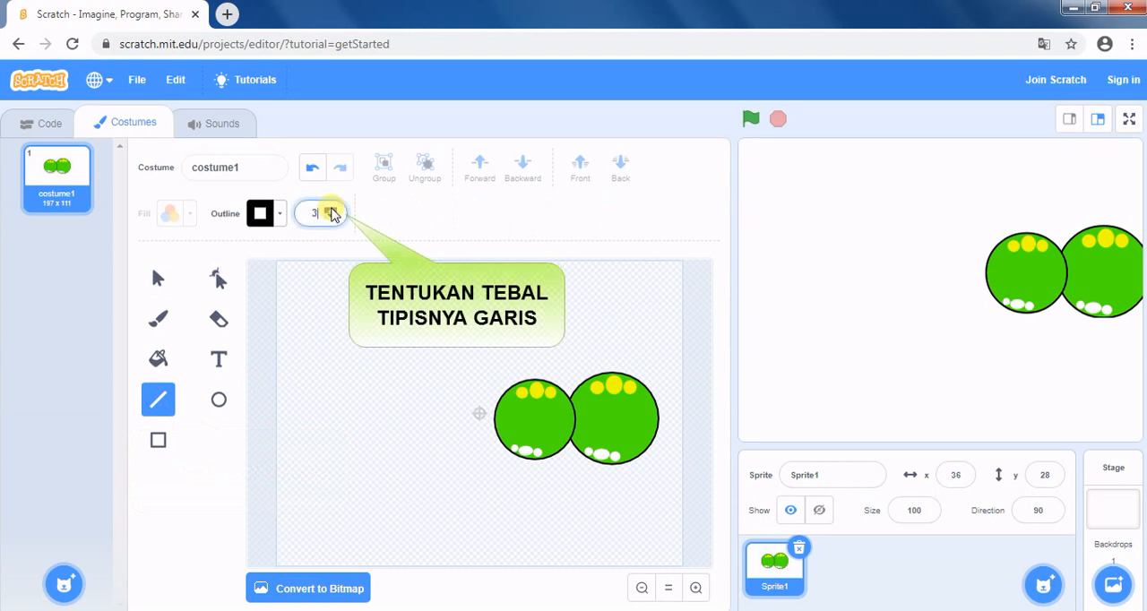
pyautogui.click(331, 209)
pyautogui.click(331, 209)
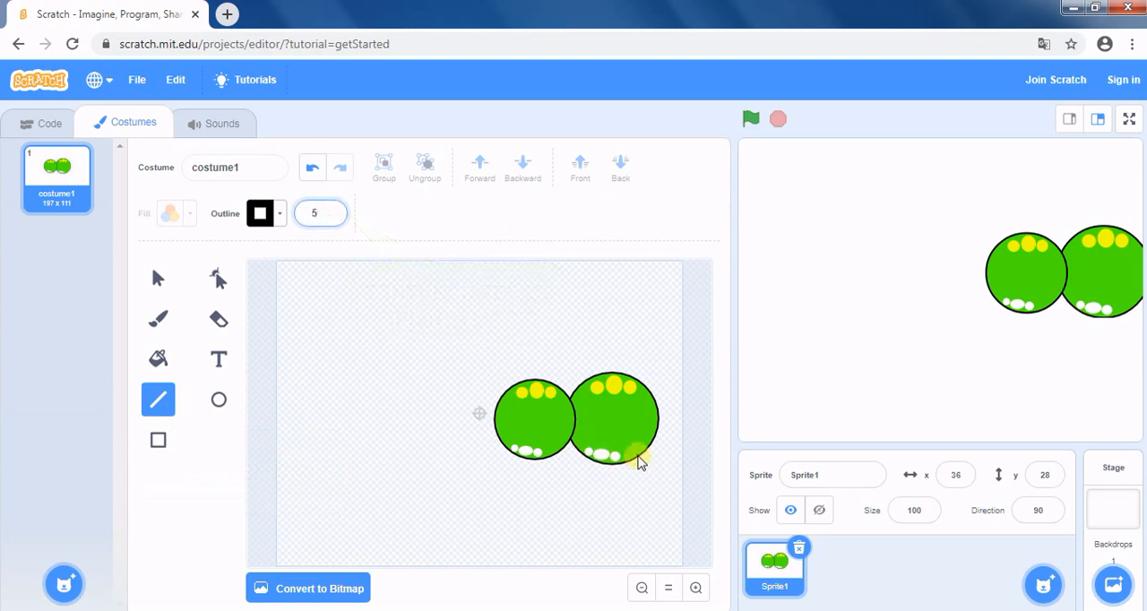
pyautogui.click(619, 450)
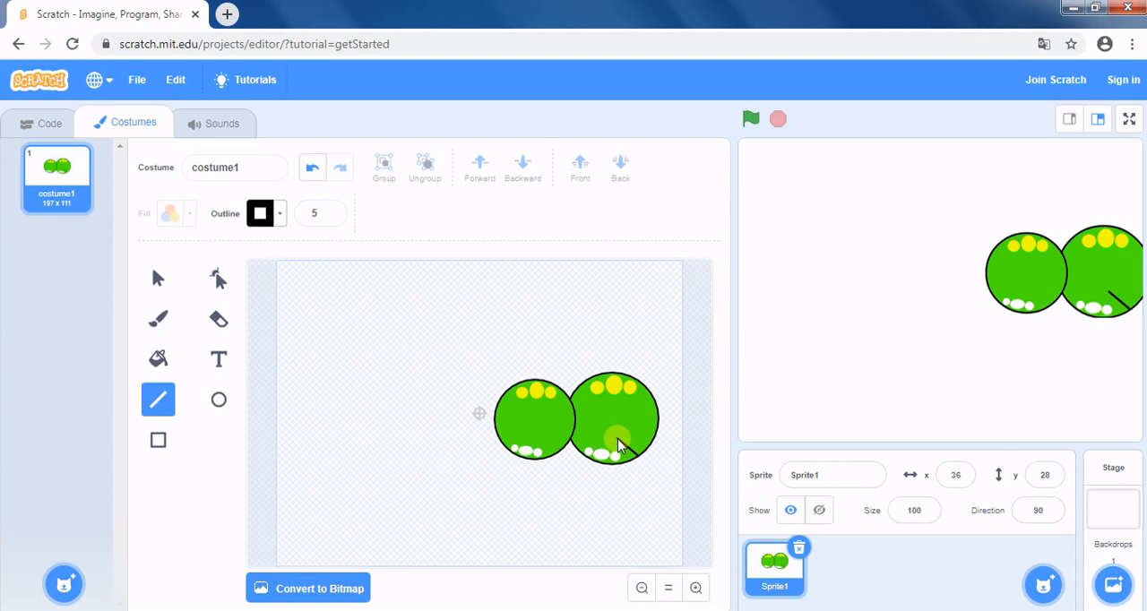
pyautogui.moveTo(617, 443); pyautogui.dragTo(652, 454)
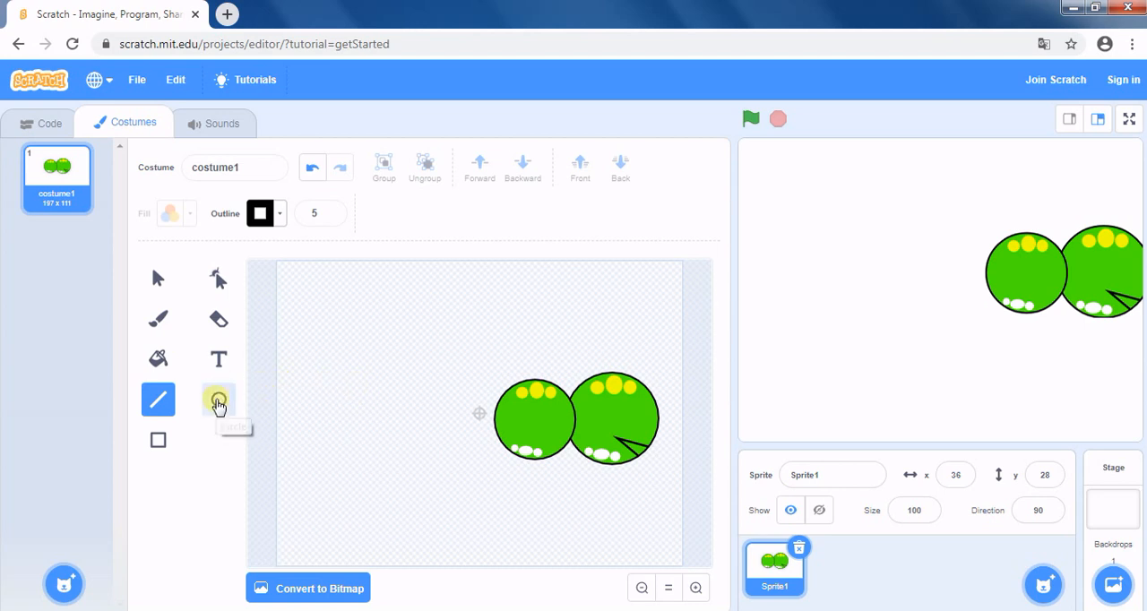
# Set the fill to red with colour 0 and draw a small outlined circle as the eye on the larger circle.
pyautogui.click(218, 403)
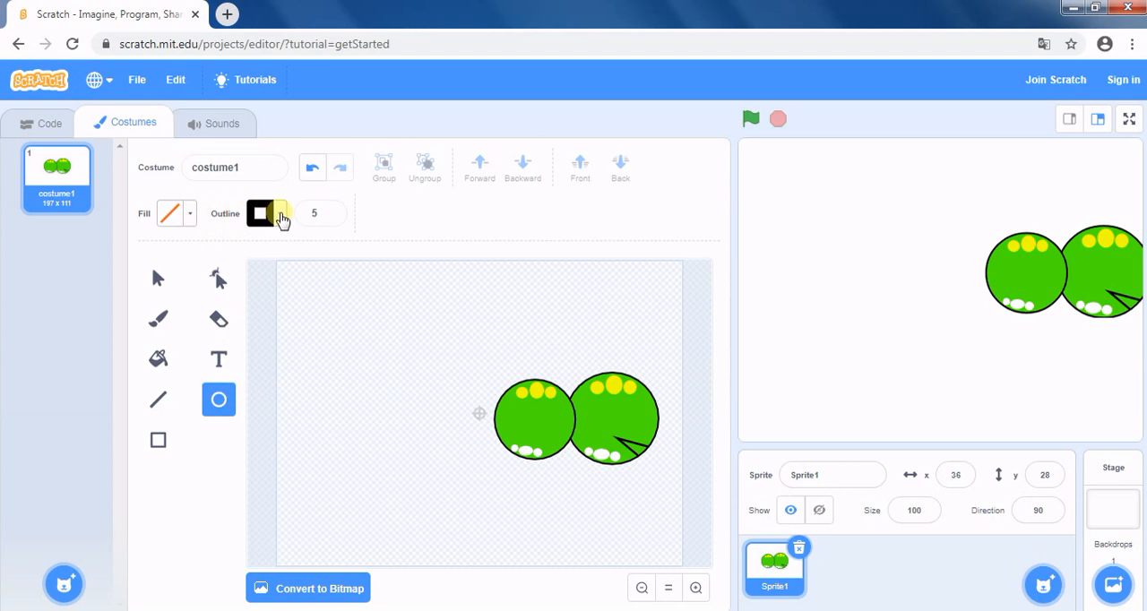
pyautogui.click(189, 215)
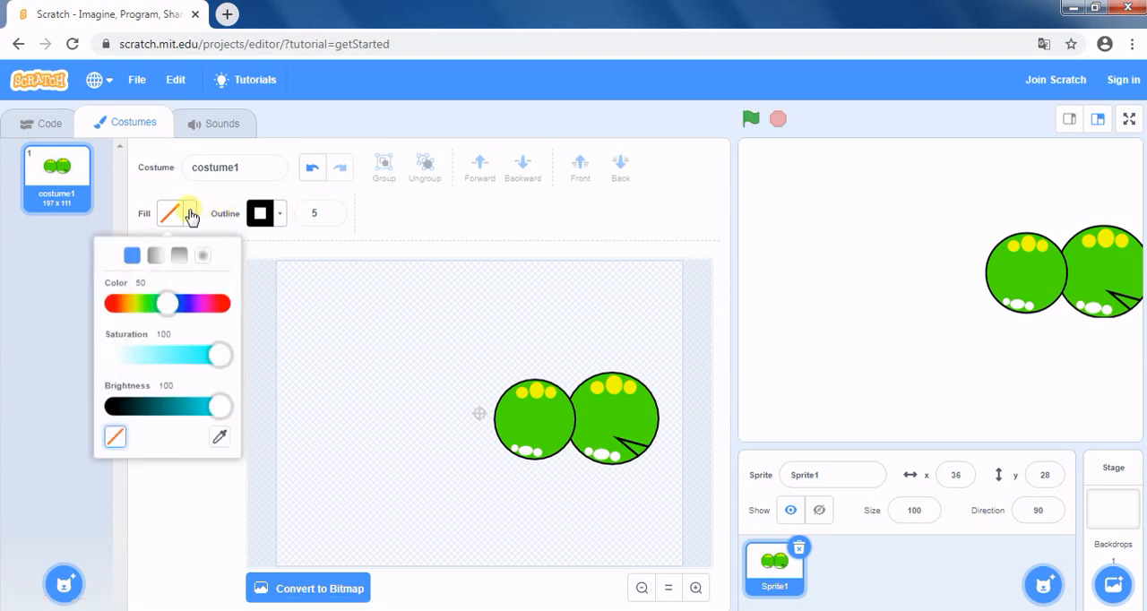
pyautogui.moveTo(166, 303); pyautogui.dragTo(108, 309)
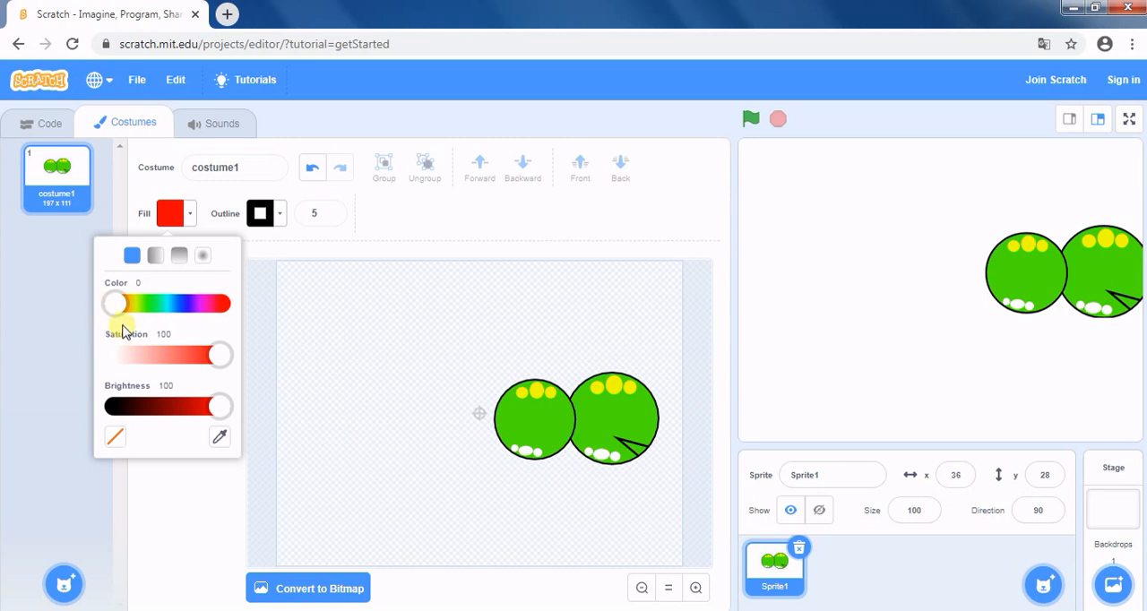
pyautogui.click(173, 509)
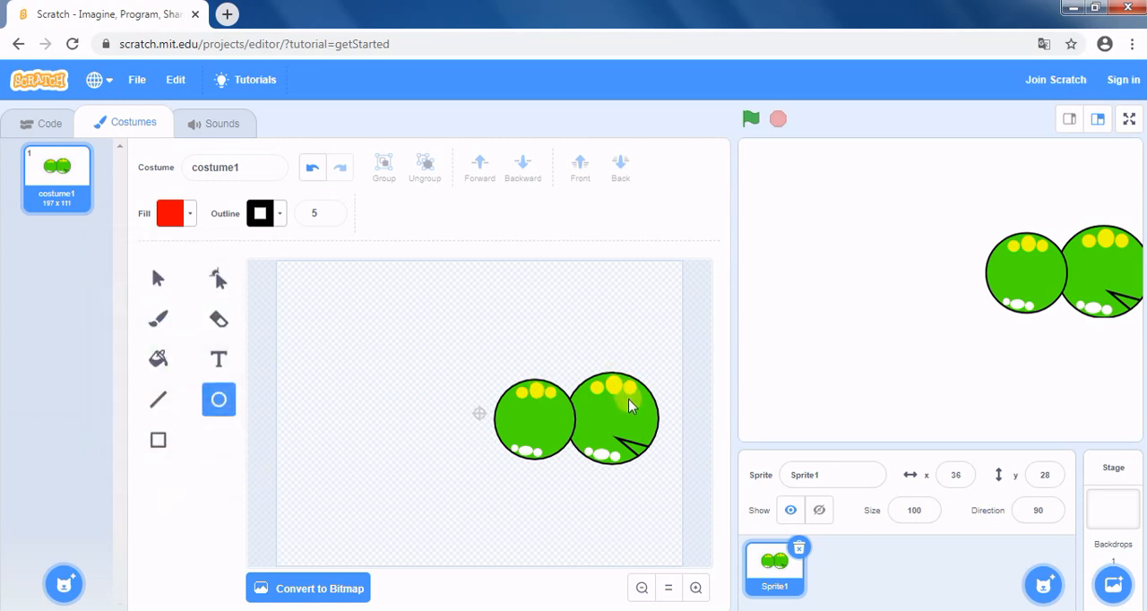
pyautogui.moveTo(629, 406); pyautogui.dragTo(645, 421)
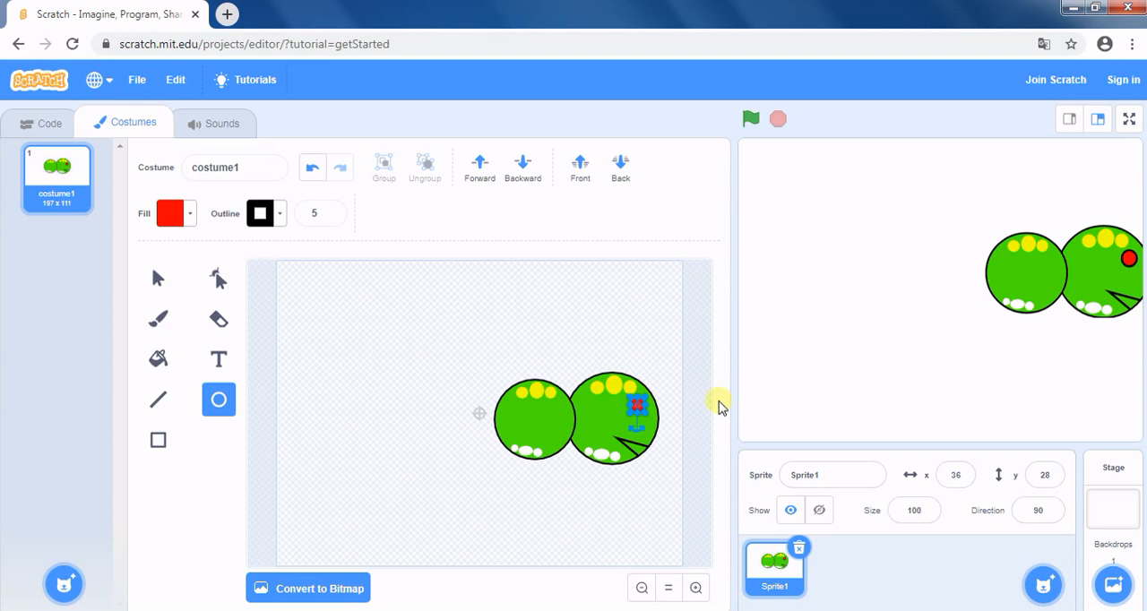
pyautogui.click(704, 405)
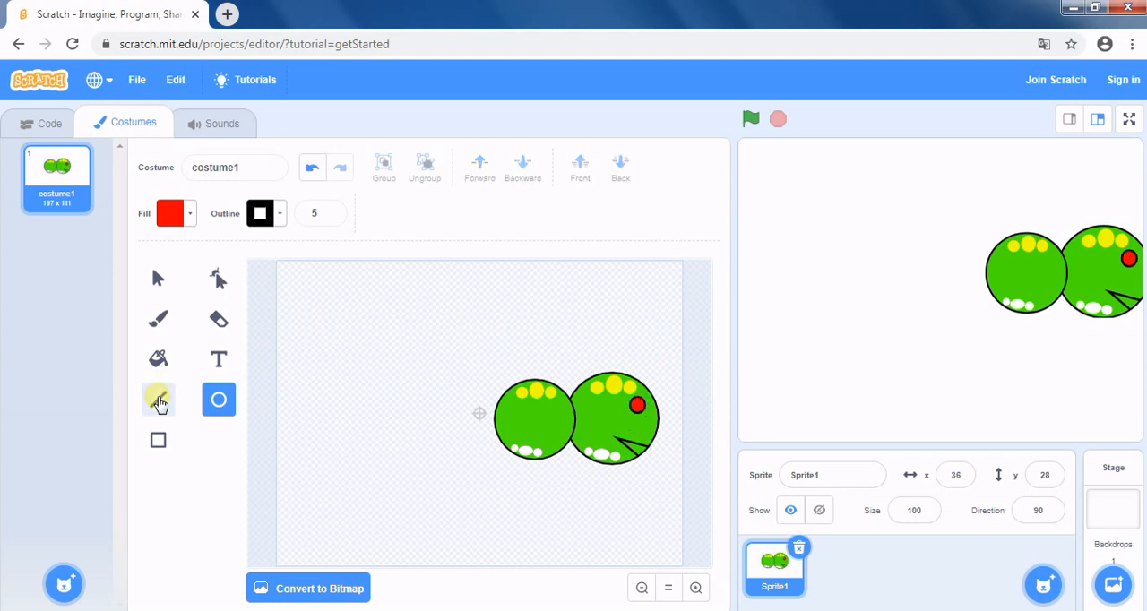
# Set the outline to none and the fill to black with colour 23, saturation 100 and brightness 0.
pyautogui.click(159, 401)
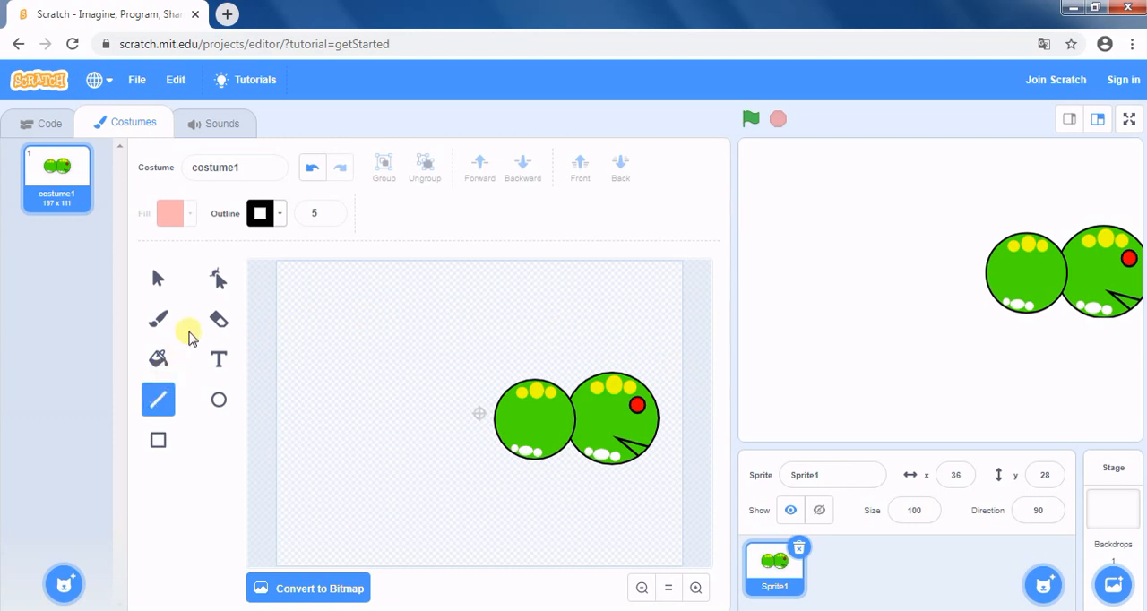
pyautogui.click(219, 285)
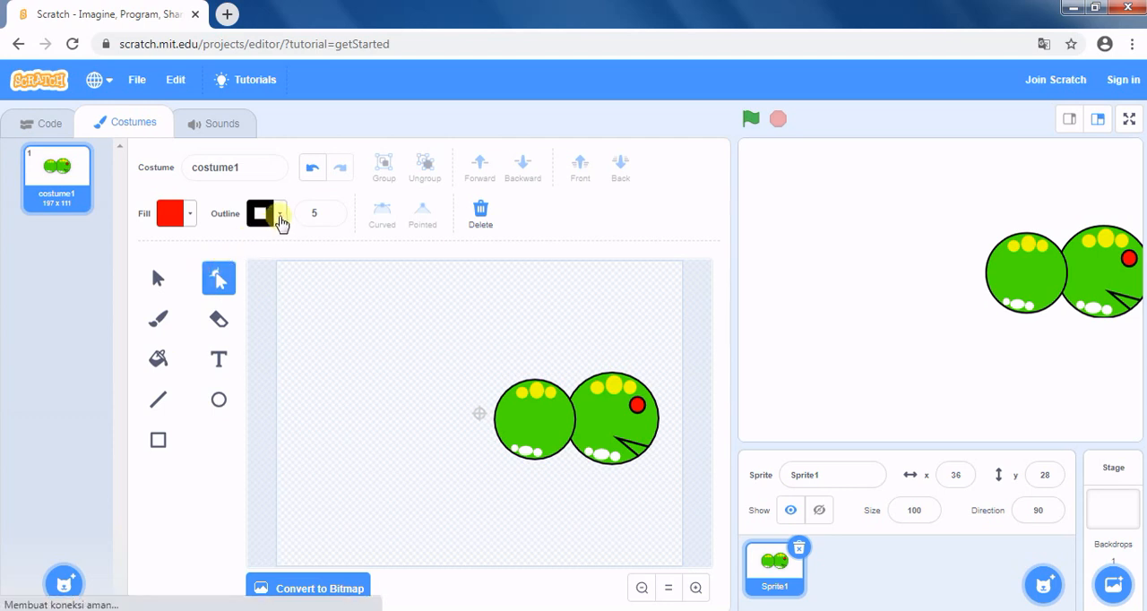
pyautogui.click(277, 227)
pyautogui.click(197, 435)
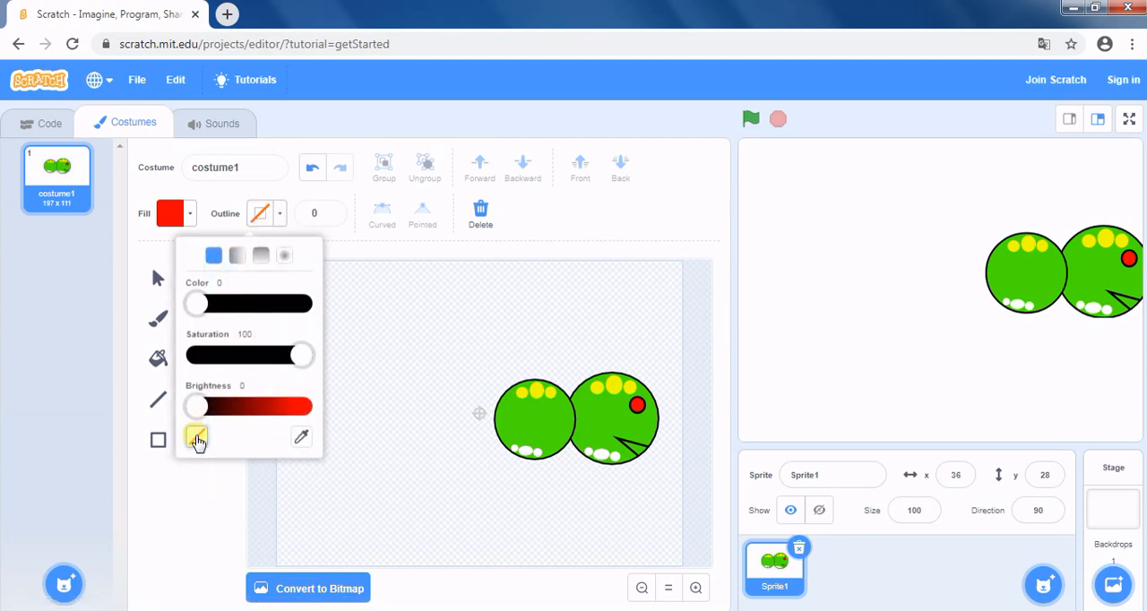
pyautogui.moveTo(206, 313); pyautogui.dragTo(184, 307)
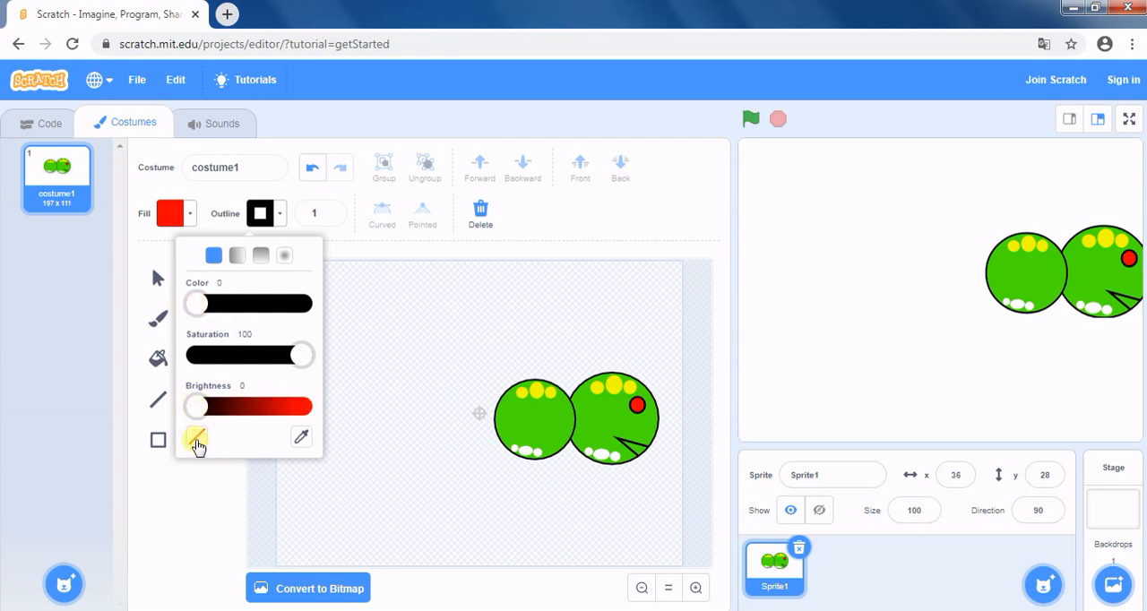
pyautogui.click(197, 437)
pyautogui.click(189, 495)
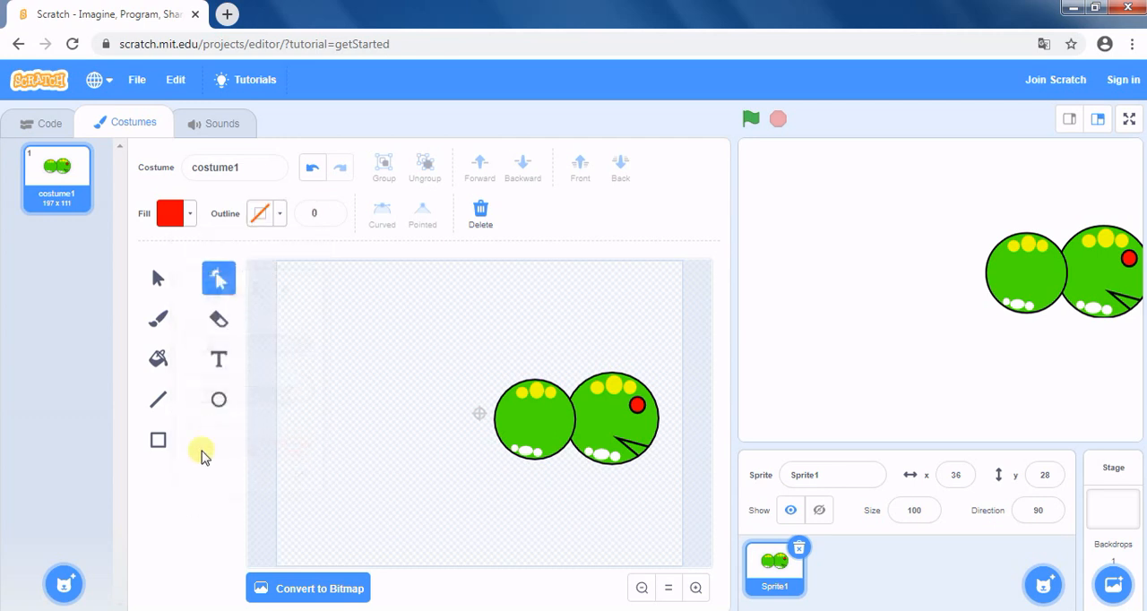
pyautogui.click(193, 222)
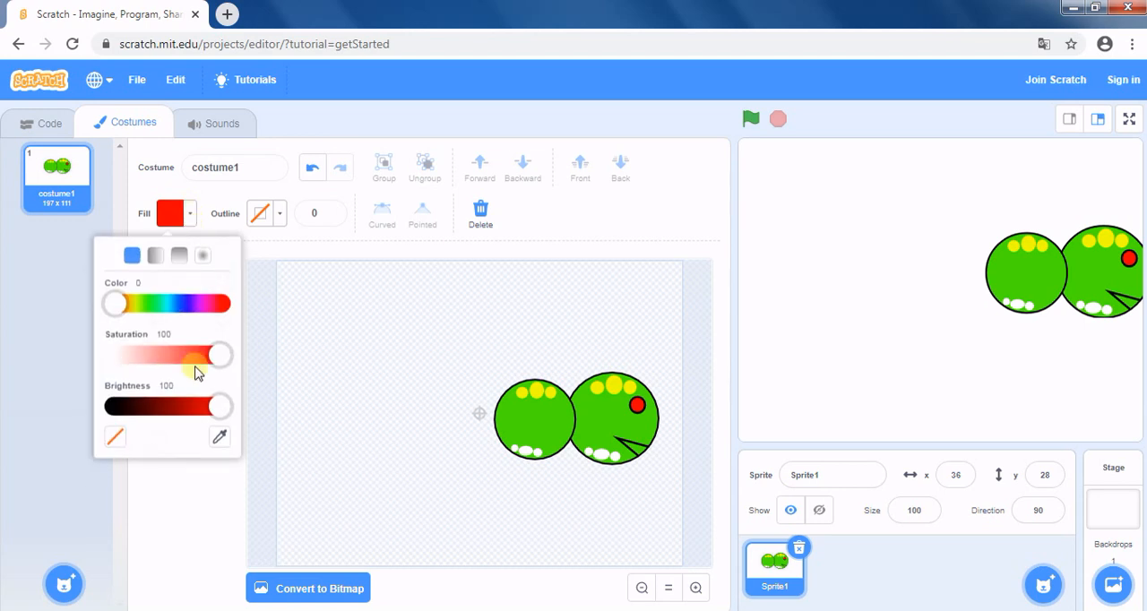
pyautogui.moveTo(221, 407); pyautogui.dragTo(95, 412)
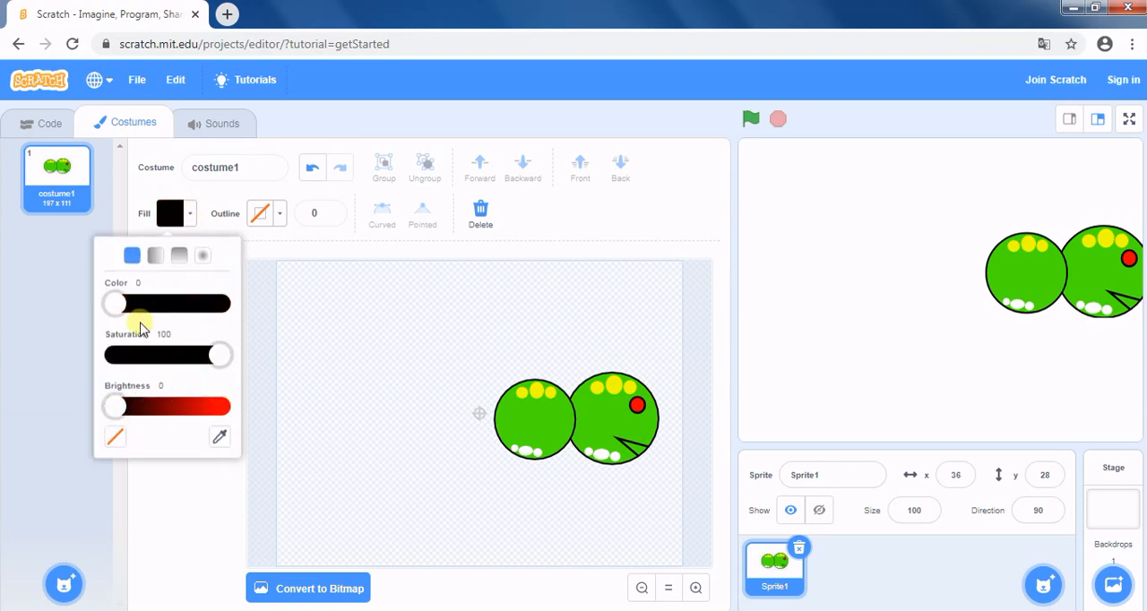
pyautogui.moveTo(115, 303); pyautogui.dragTo(143, 310)
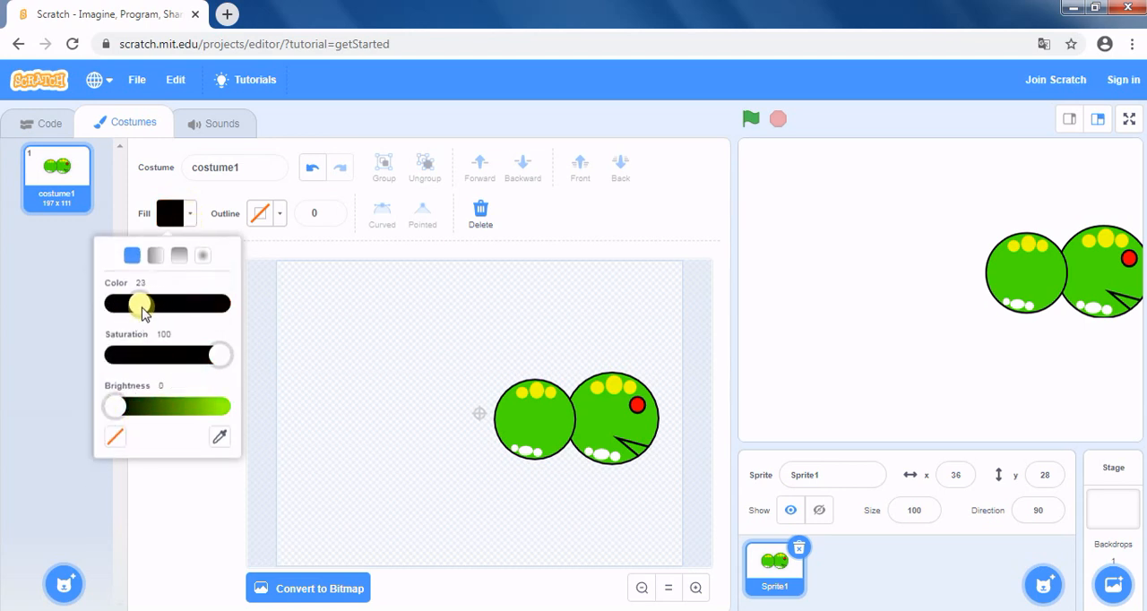
pyautogui.click(162, 512)
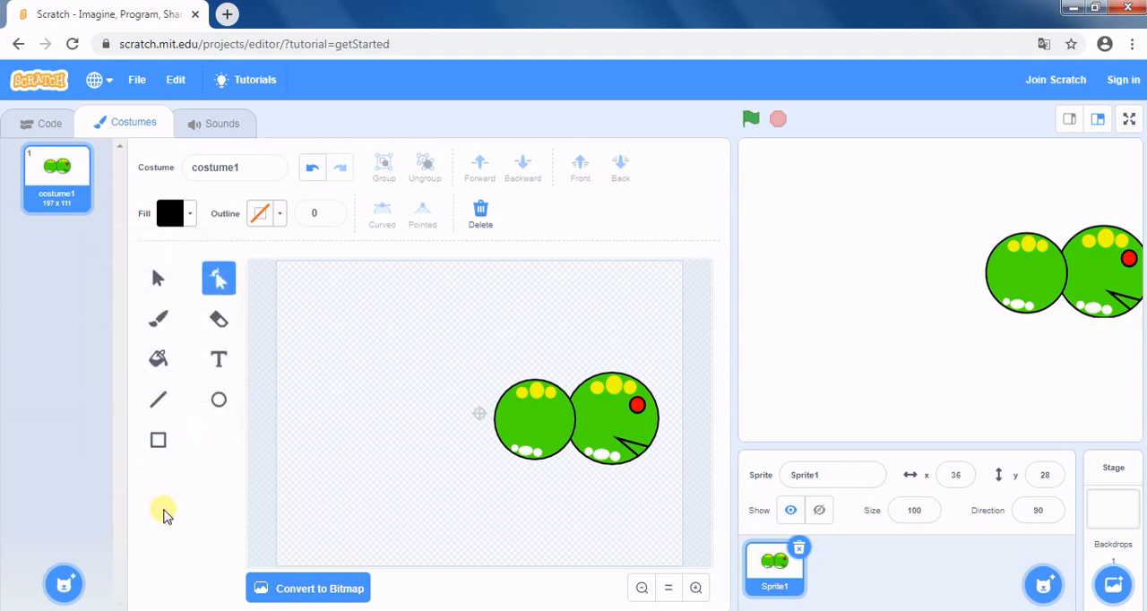
# Draw a short black line slanting up to the left above the larger circle and set its outline width to 5.
pyautogui.click(158, 400)
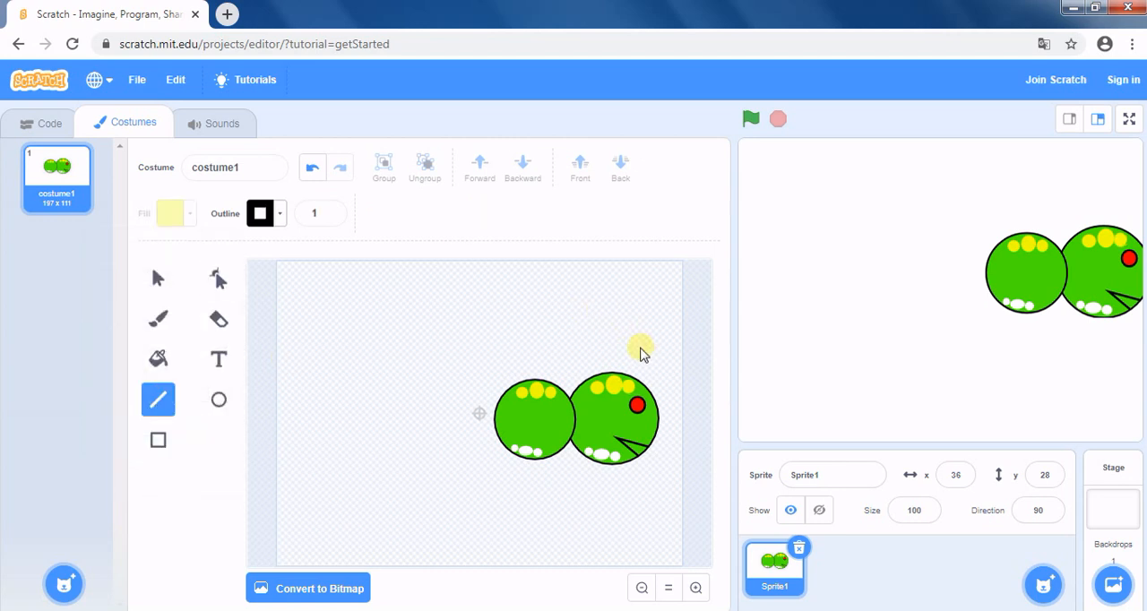
pyautogui.moveTo(640, 345); pyautogui.dragTo(614, 313)
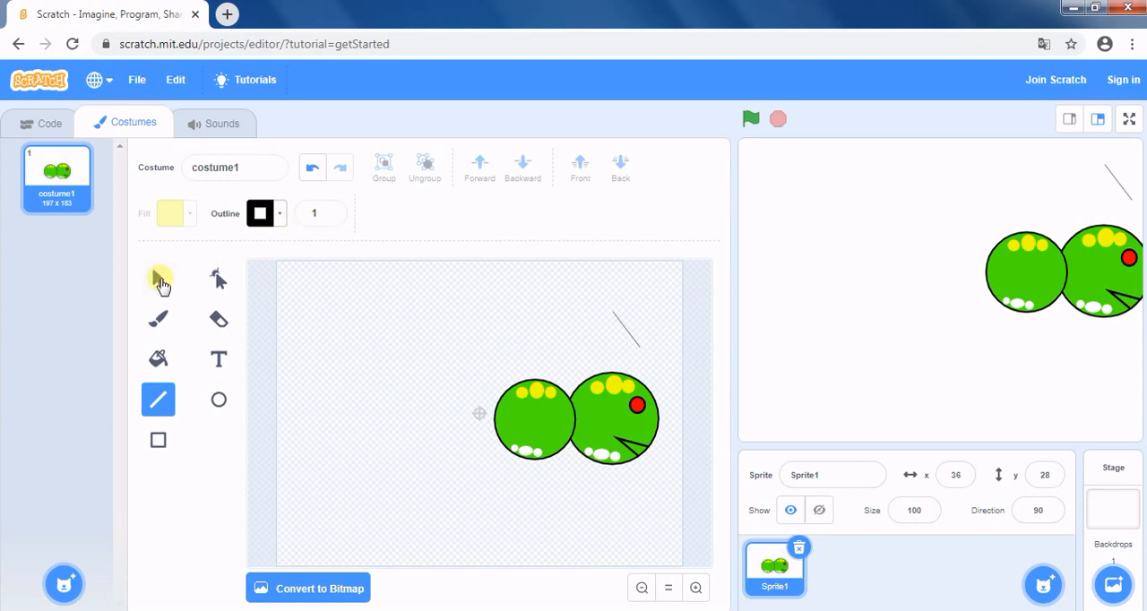
pyautogui.click(158, 279)
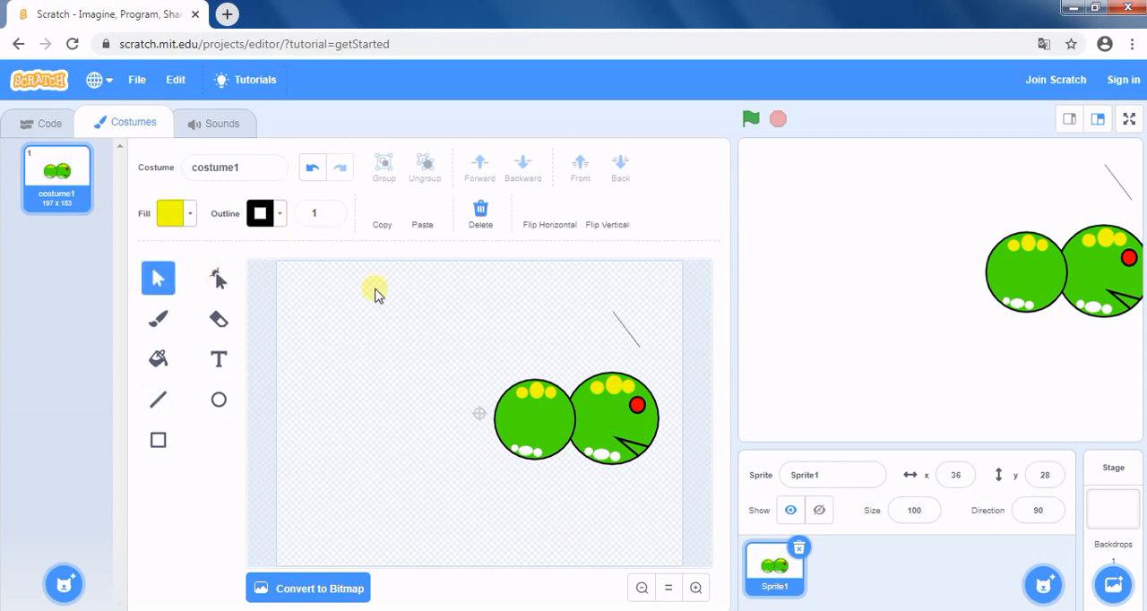
pyautogui.click(627, 334)
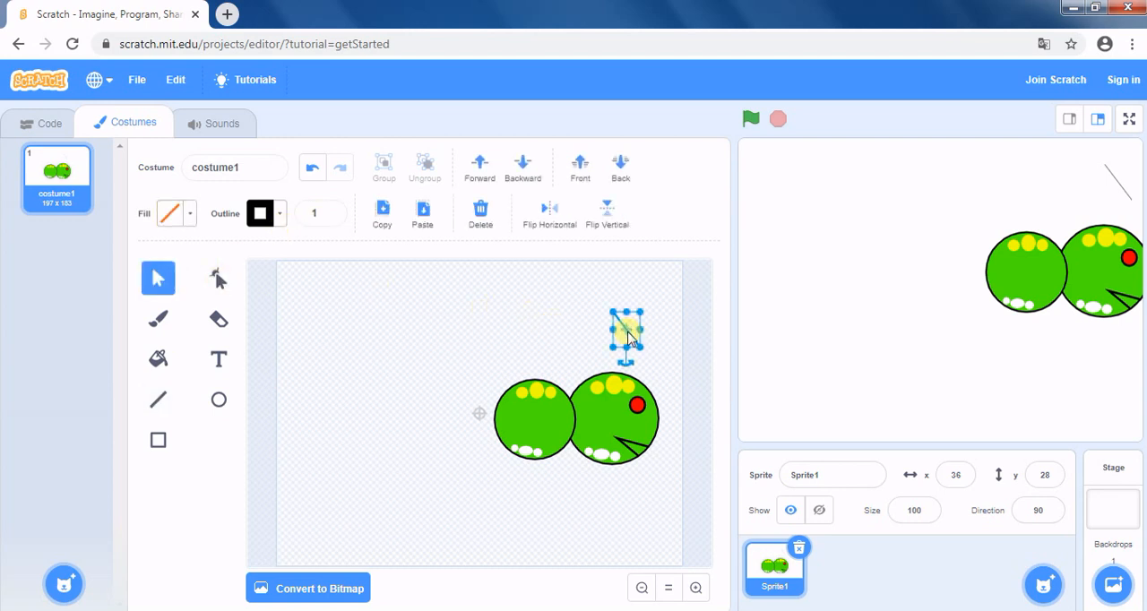
pyautogui.click(331, 212)
pyautogui.click(331, 213)
pyautogui.click(331, 212)
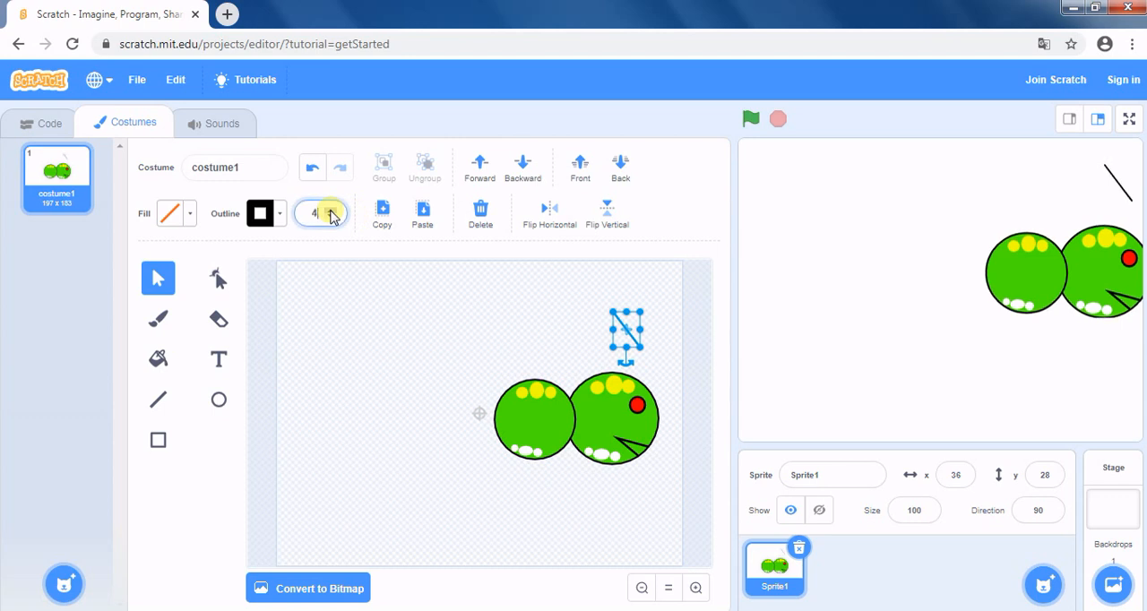
pyautogui.click(331, 212)
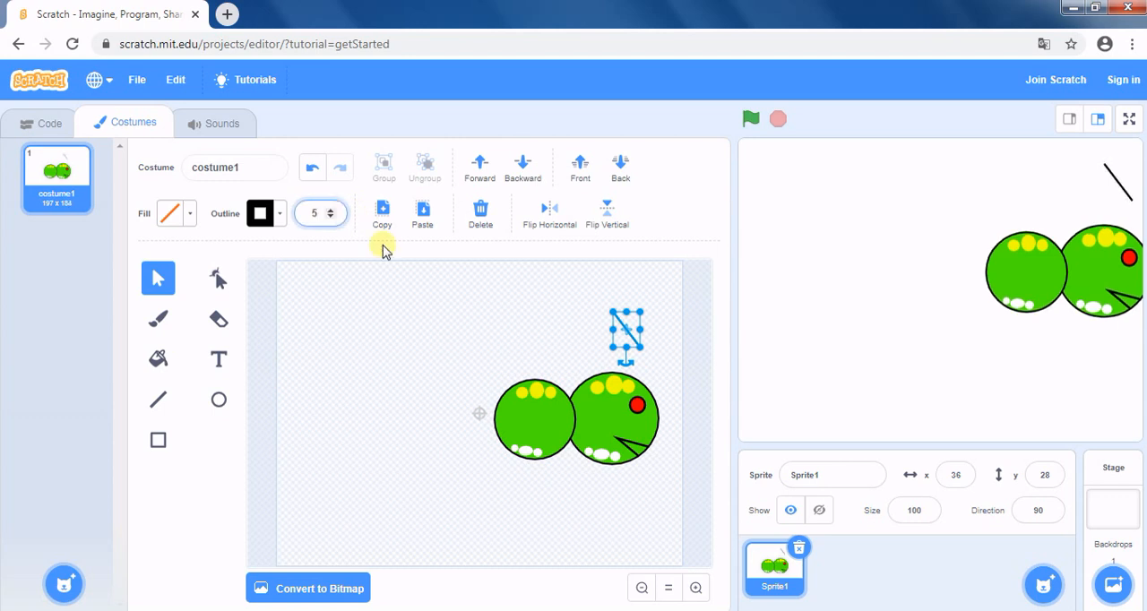
pyautogui.click(534, 335)
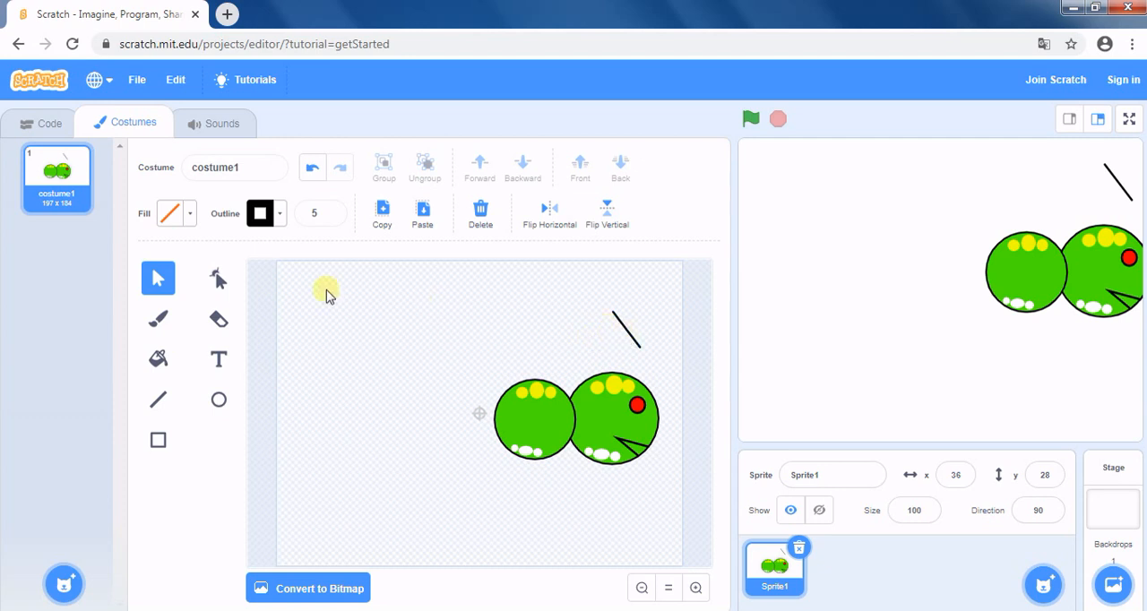
# Reshape the black antenna line into a curve by adding a midpoint and bowing it outward.
pyautogui.click(219, 278)
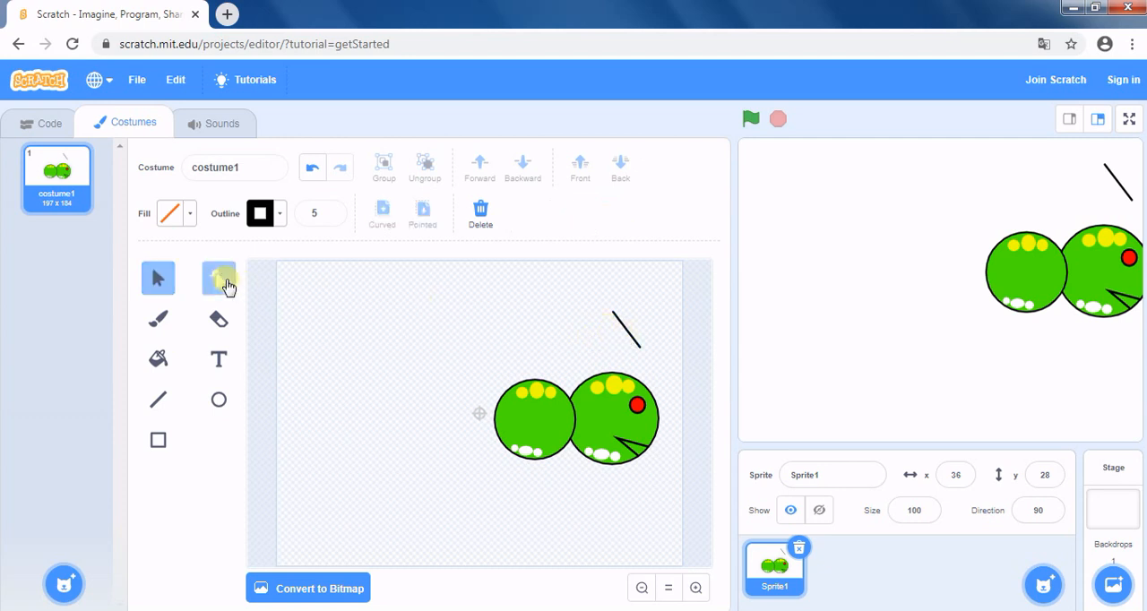
pyautogui.click(625, 337)
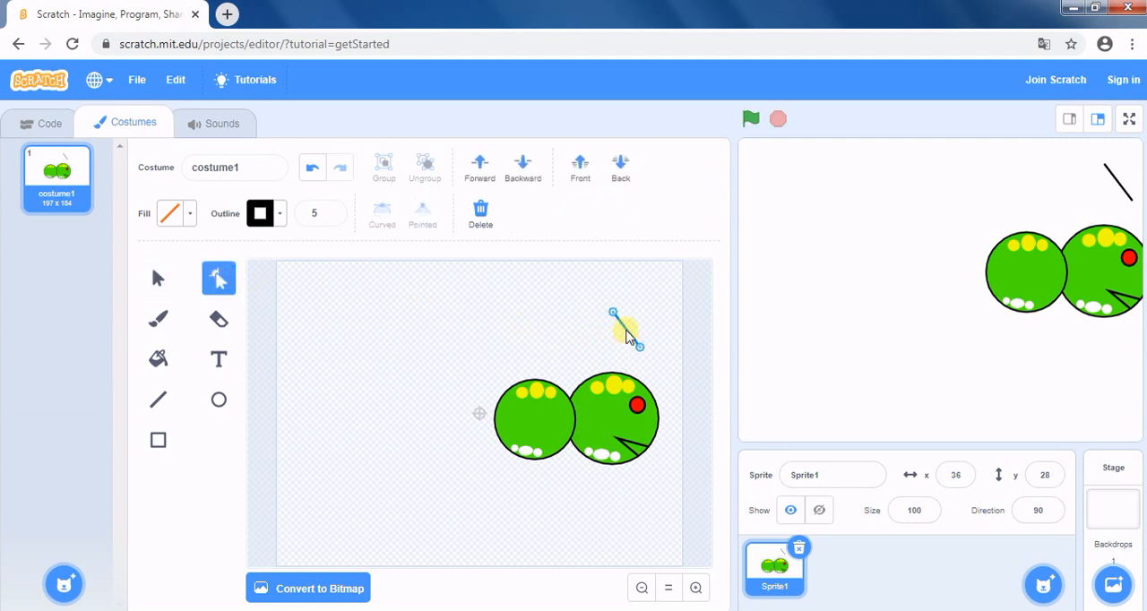
pyautogui.click(627, 335)
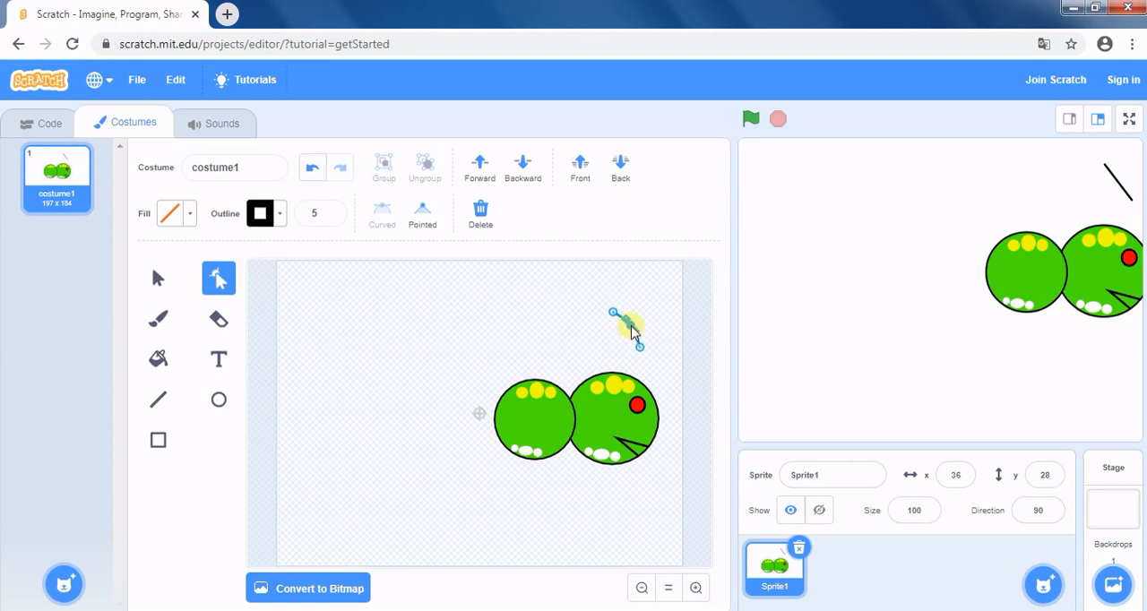
pyautogui.click(632, 331)
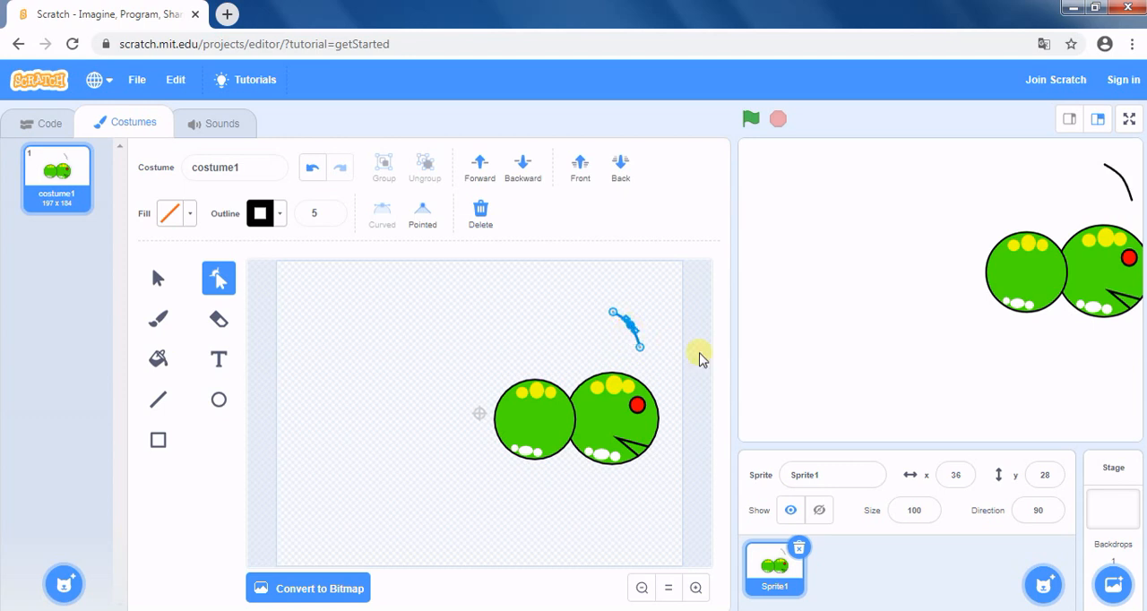
pyautogui.click(638, 345)
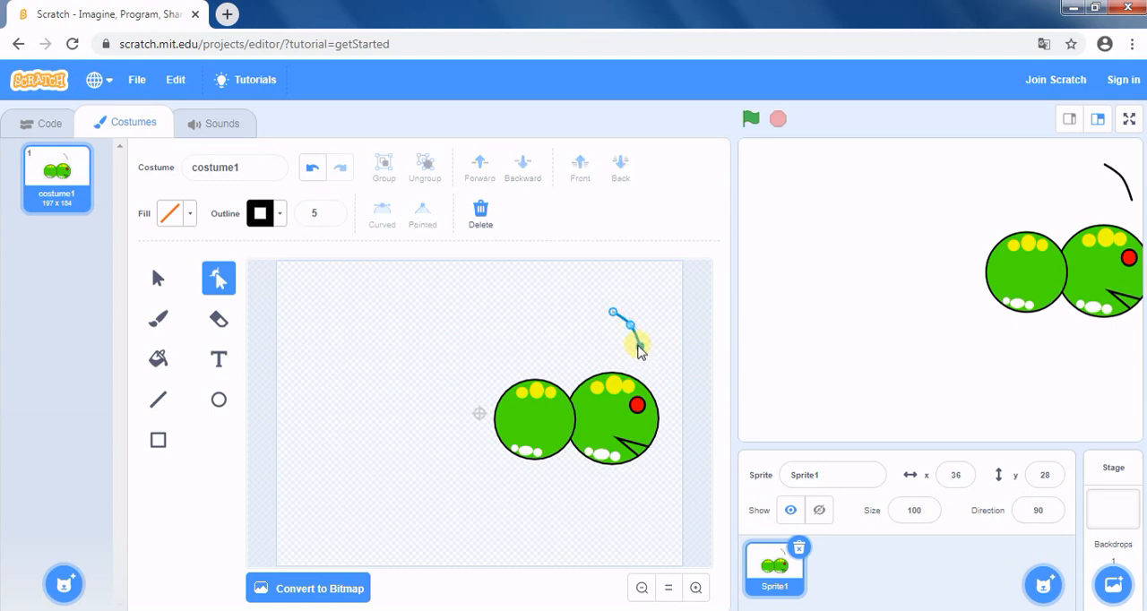
pyautogui.click(699, 332)
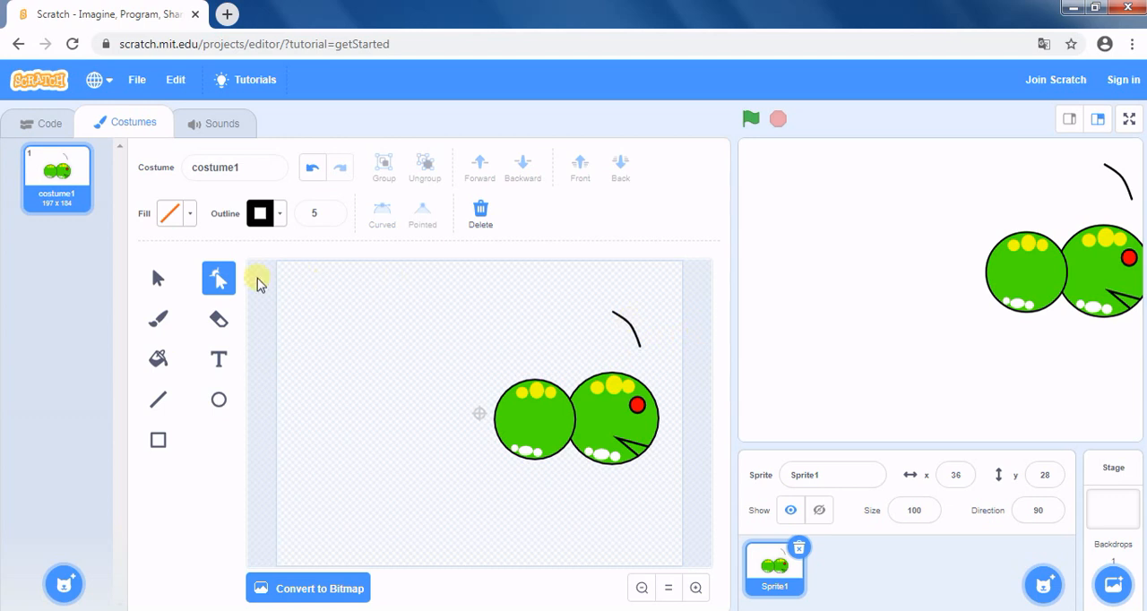
# Move the curved antenna line down so its lower end sits on the caterpillar's head.
pyautogui.click(157, 279)
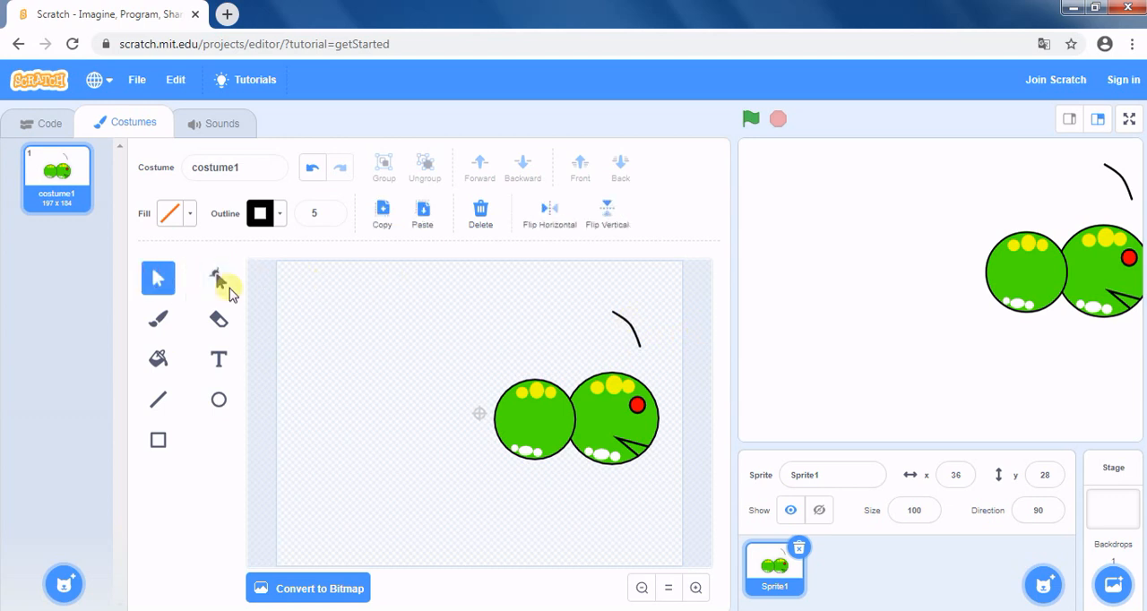
pyautogui.click(625, 327)
pyautogui.moveTo(630, 328); pyautogui.dragTo(615, 366)
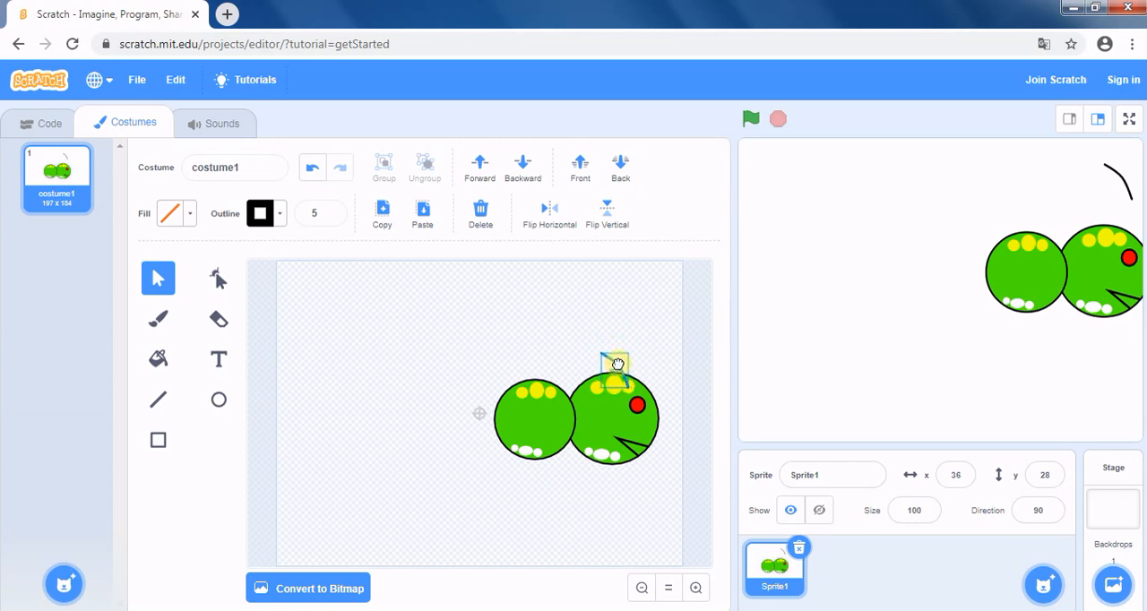
pyautogui.click(695, 334)
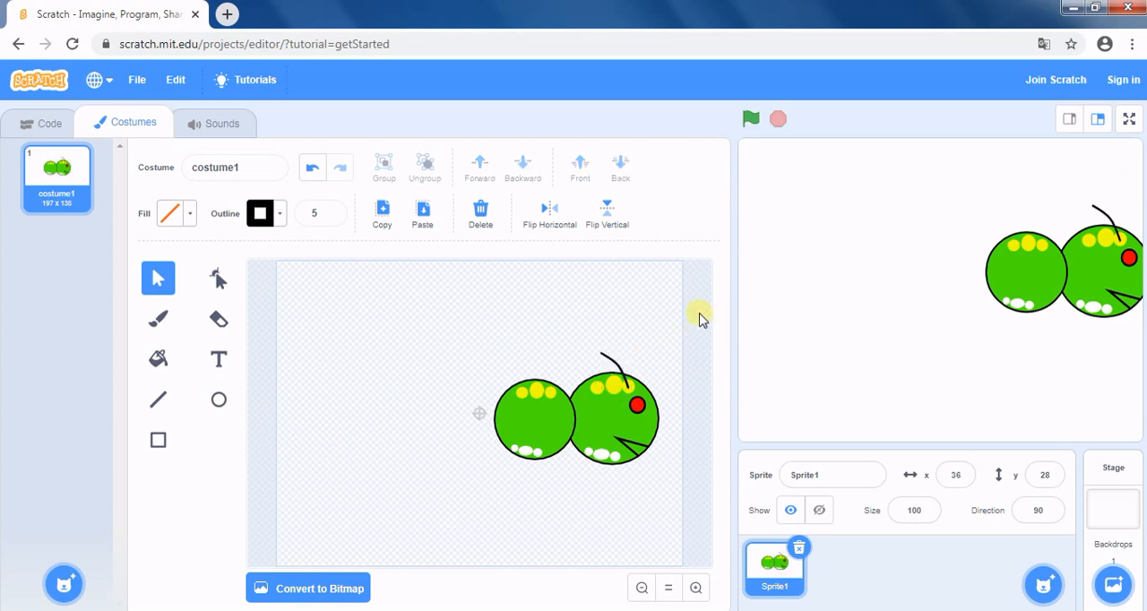
# Draw a small oval on the antenna's upper tip with a blue fill of colour 67 and no outline.
pyautogui.click(219, 401)
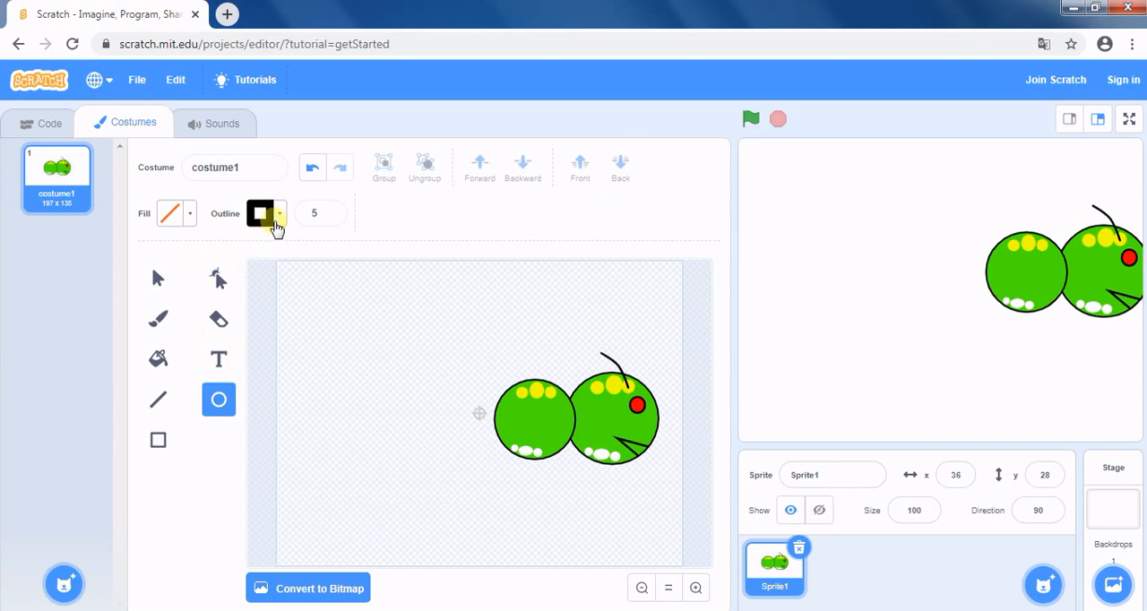
pyautogui.click(187, 216)
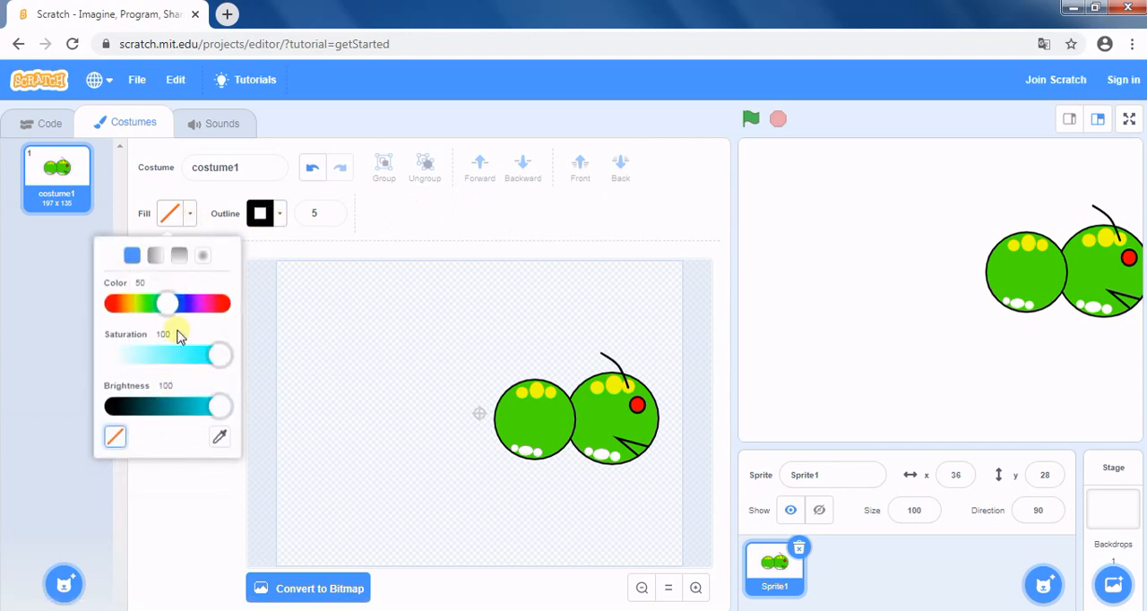
pyautogui.moveTo(167, 302); pyautogui.dragTo(173, 306)
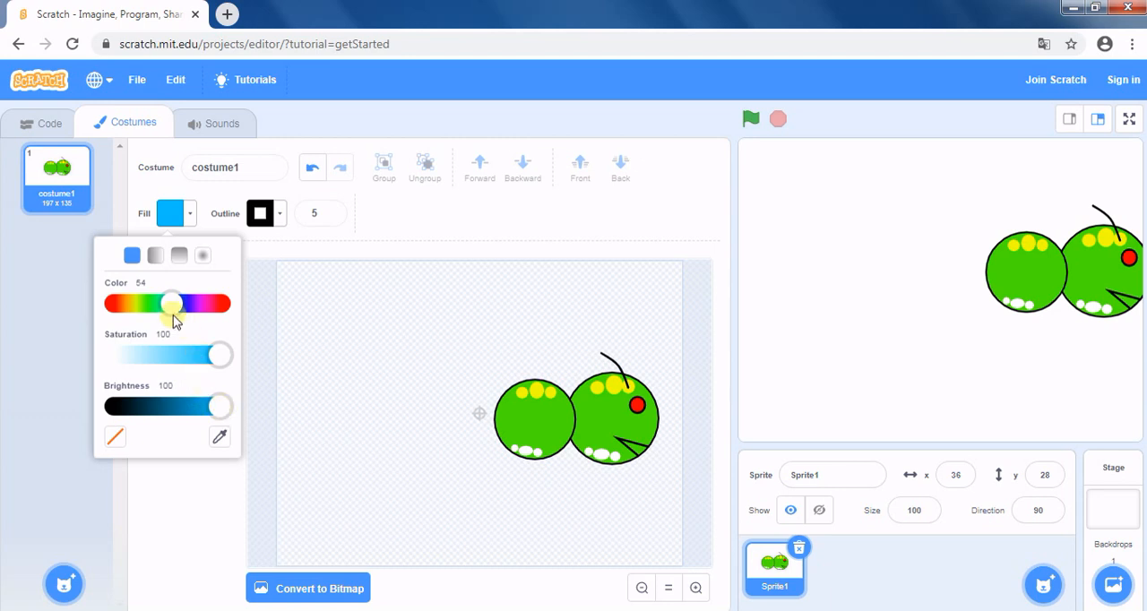
pyautogui.moveTo(172, 303)
pyautogui.mouseDown()
pyautogui.moveTo(106, 307)
pyautogui.moveTo(186, 309)
pyautogui.mouseUp()
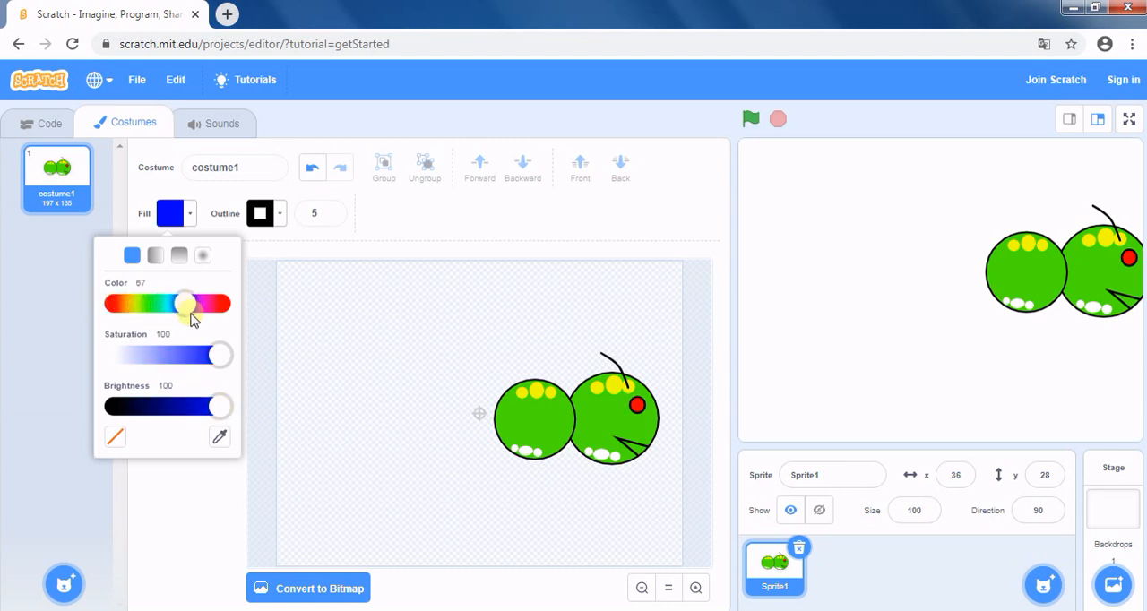
pyautogui.click(280, 224)
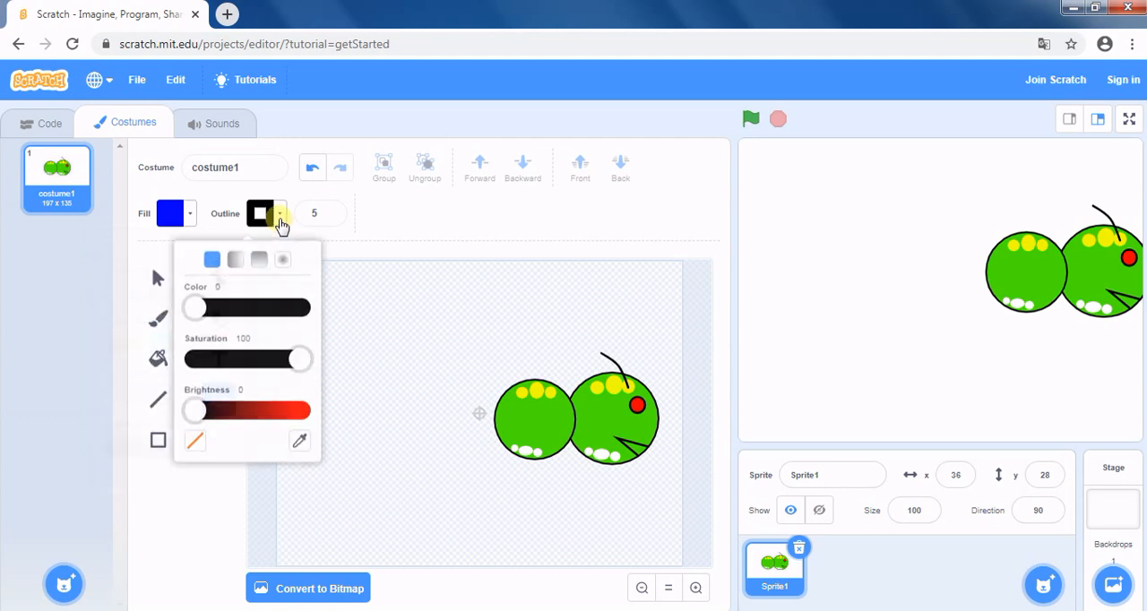
pyautogui.click(197, 437)
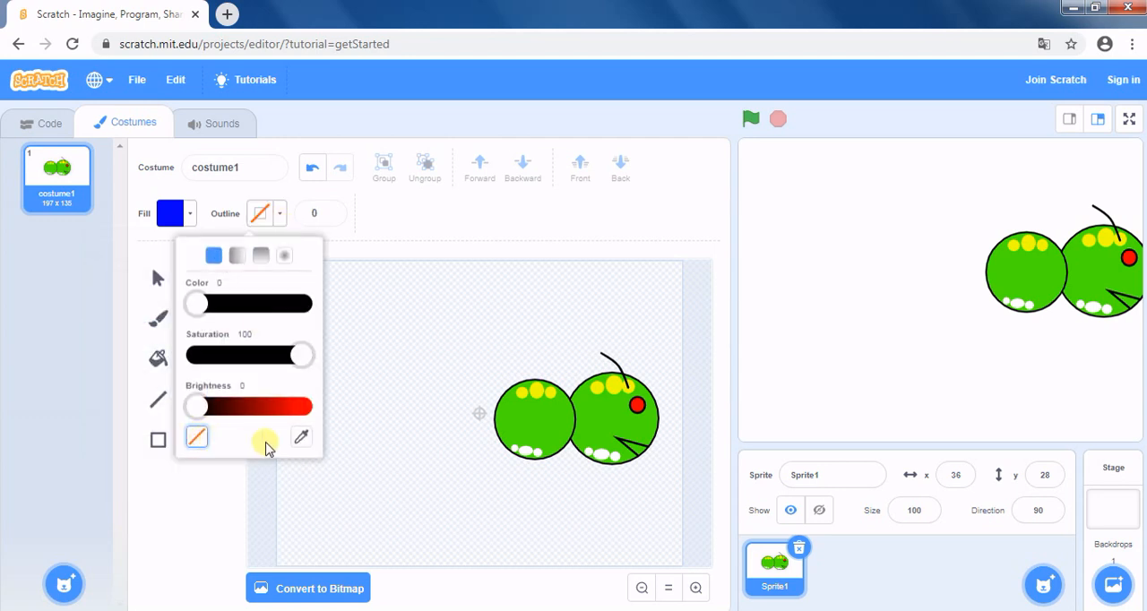
pyautogui.click(182, 490)
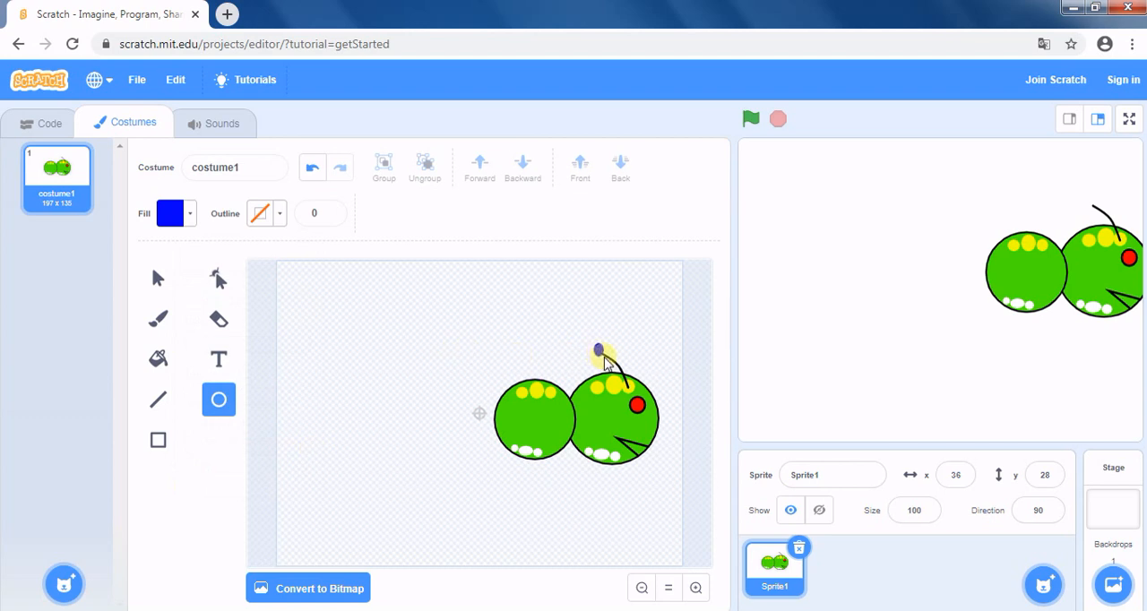
pyautogui.moveTo(606, 362); pyautogui.dragTo(608, 361)
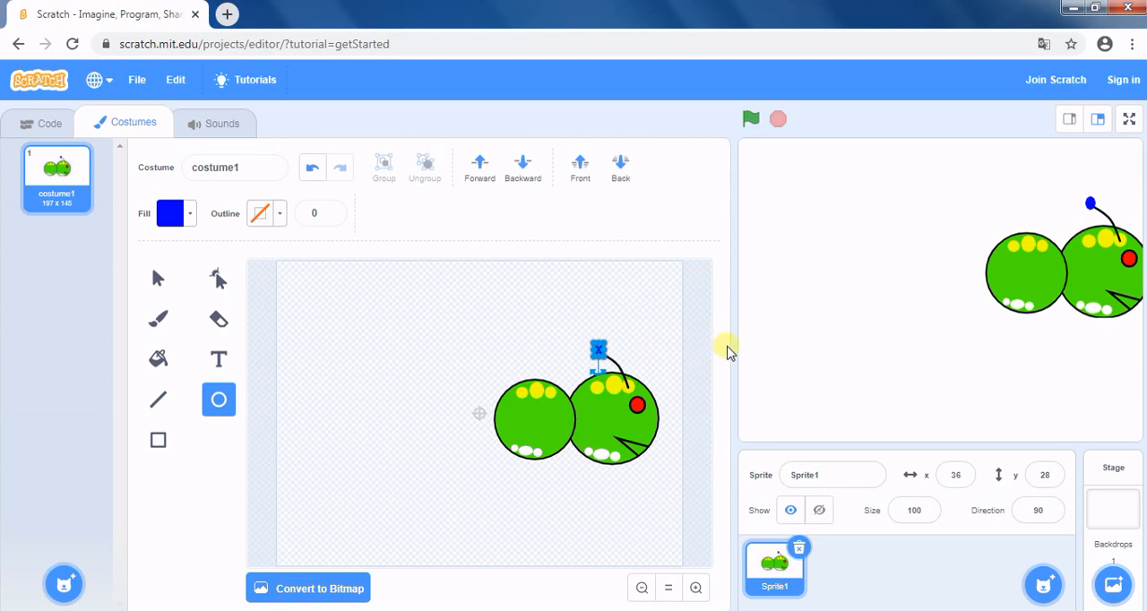
pyautogui.click(701, 352)
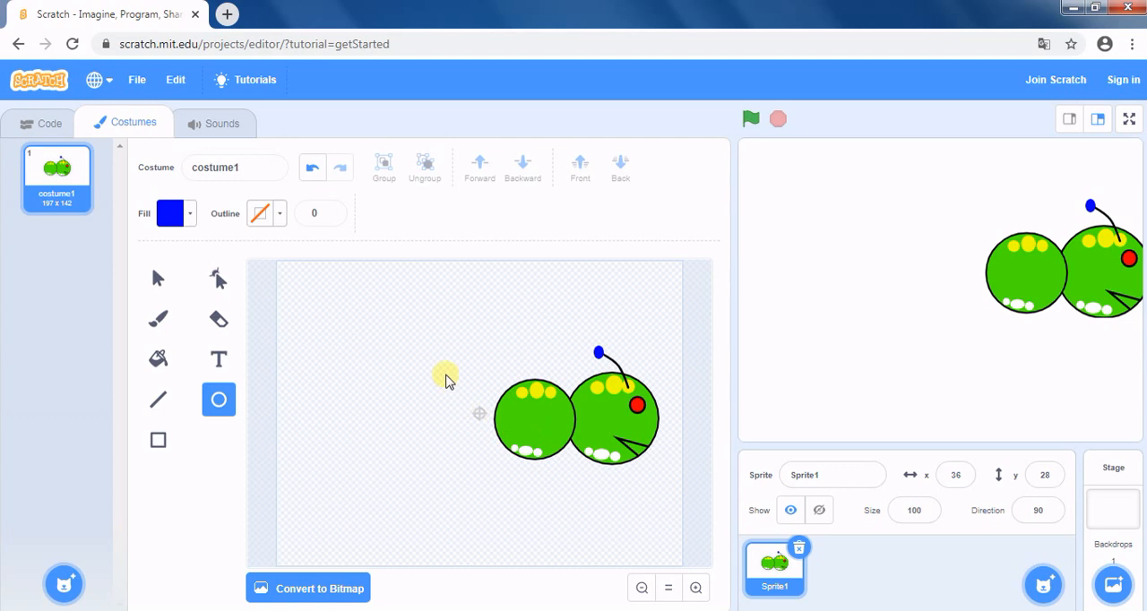
# Duplicate the body circle behind the head, place the copy as the next segment to its left and shrink it slightly.
pyautogui.click(155, 280)
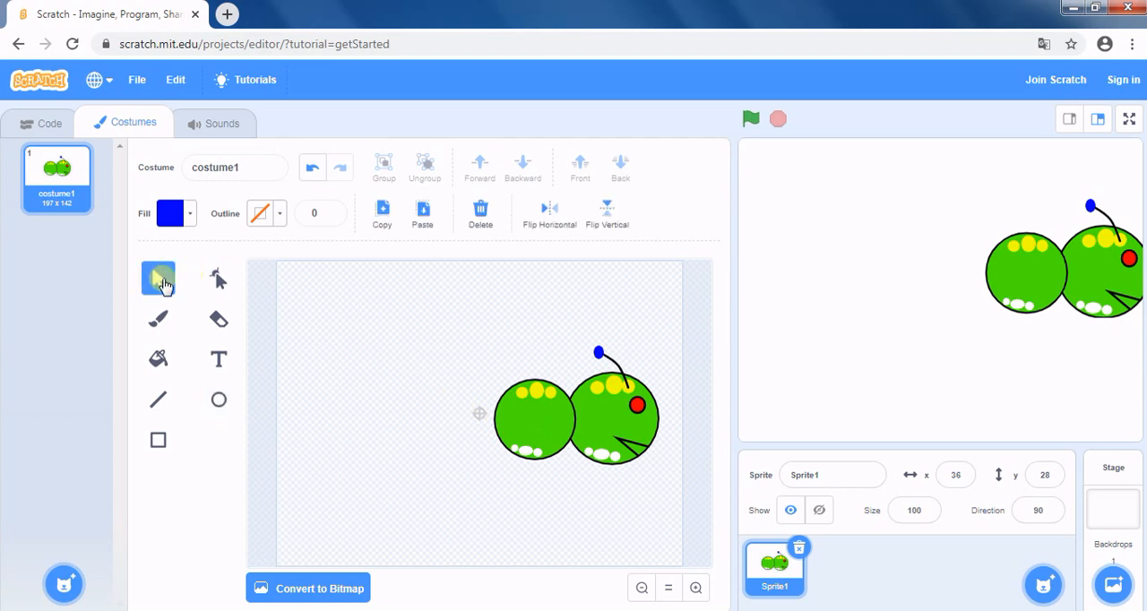
pyautogui.click(497, 416)
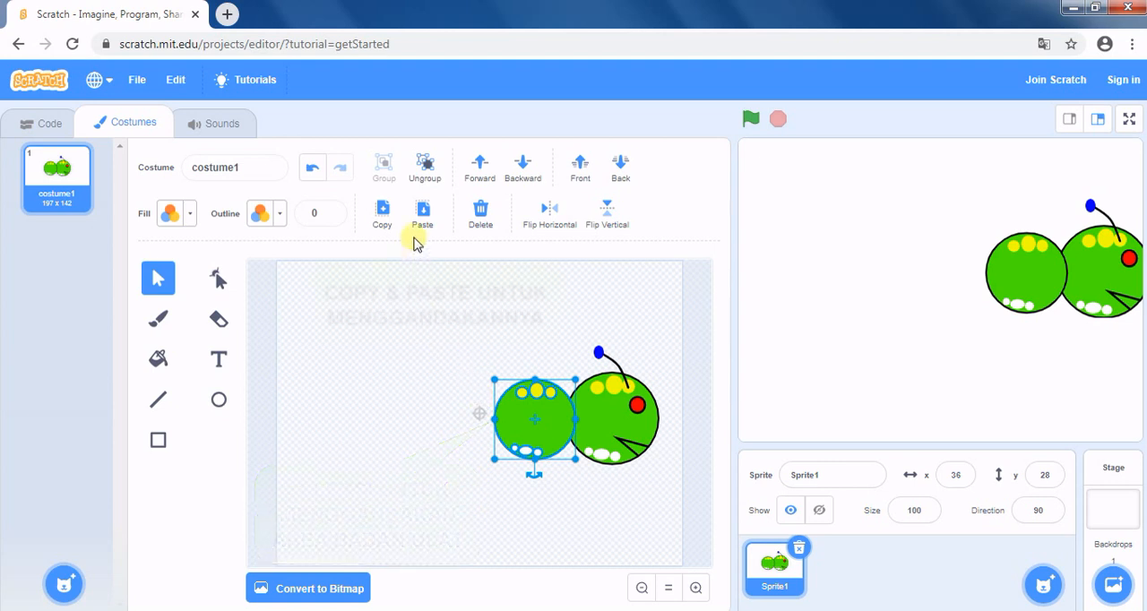
pyautogui.click(383, 216)
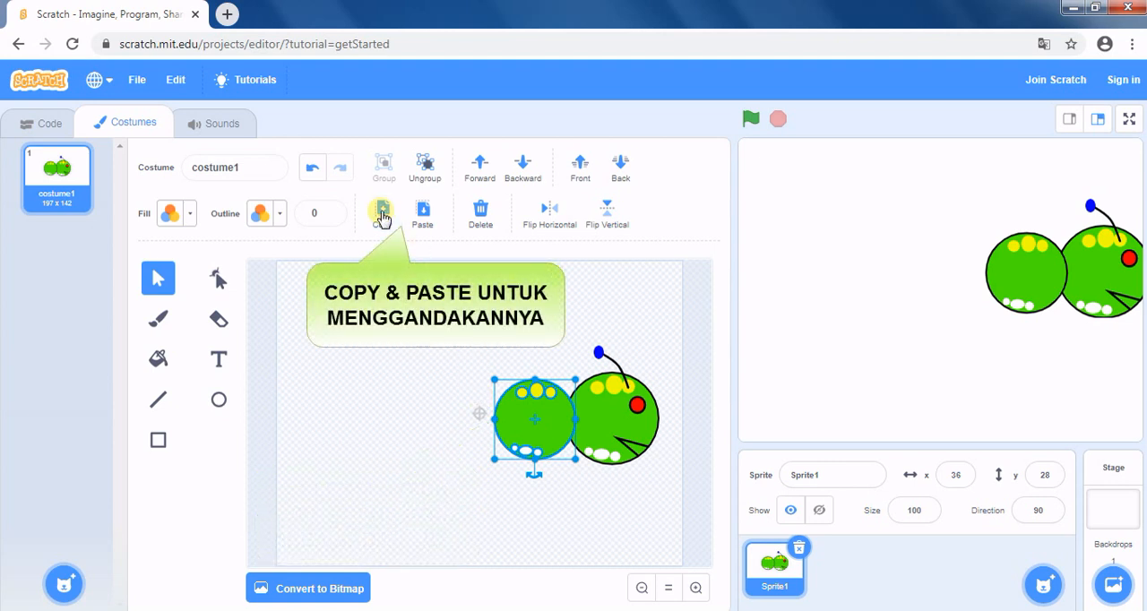
pyautogui.click(424, 216)
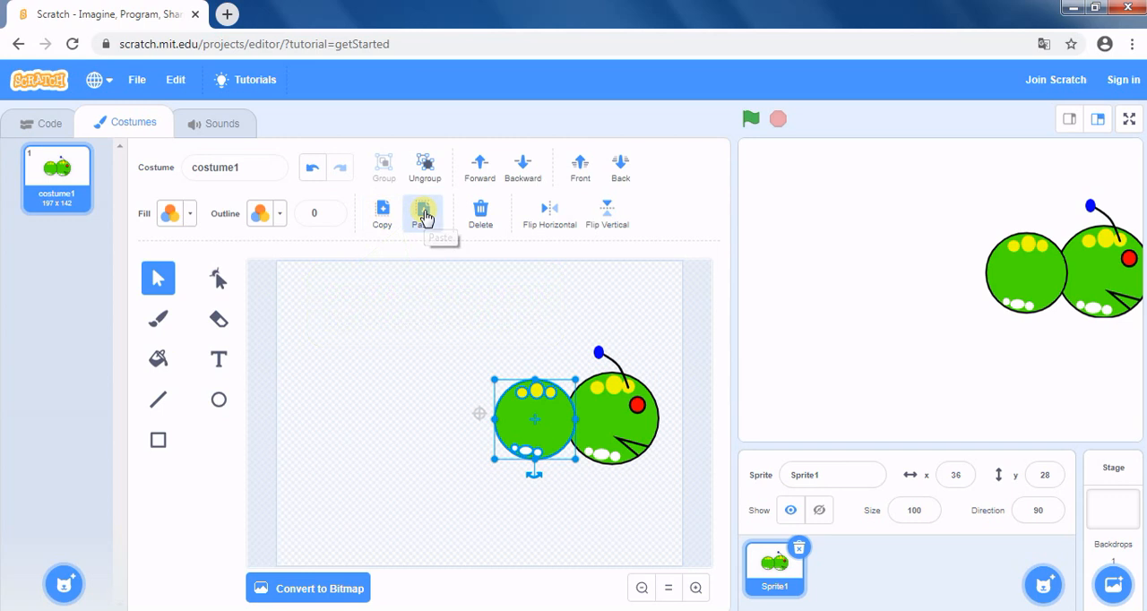
pyautogui.click(425, 219)
pyautogui.moveTo(549, 414); pyautogui.dragTo(479, 411)
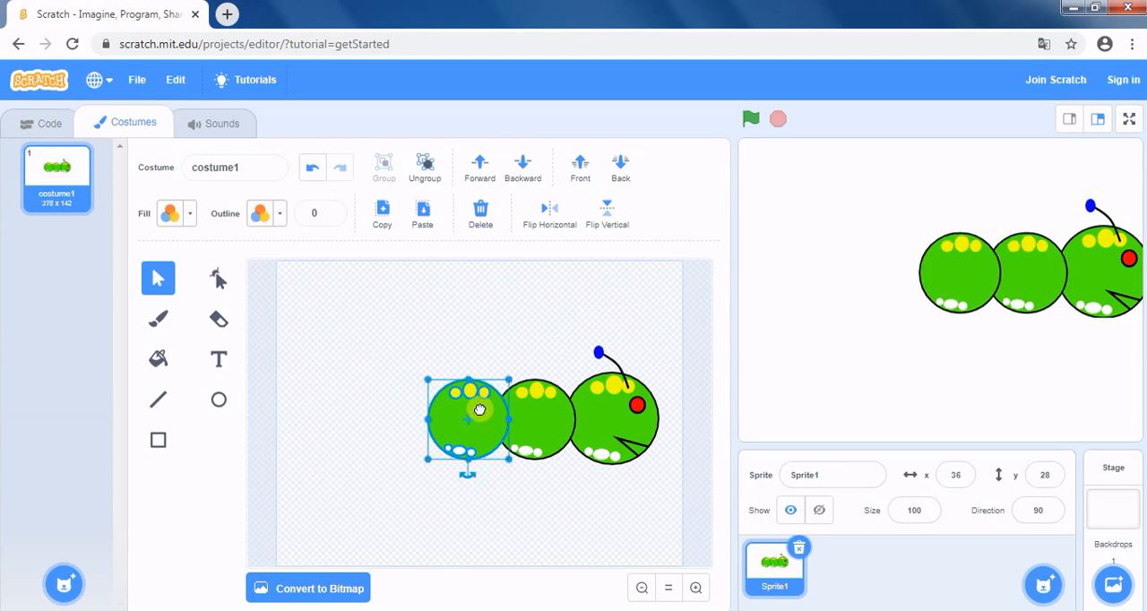
pyautogui.moveTo(426, 458); pyautogui.dragTo(431, 456)
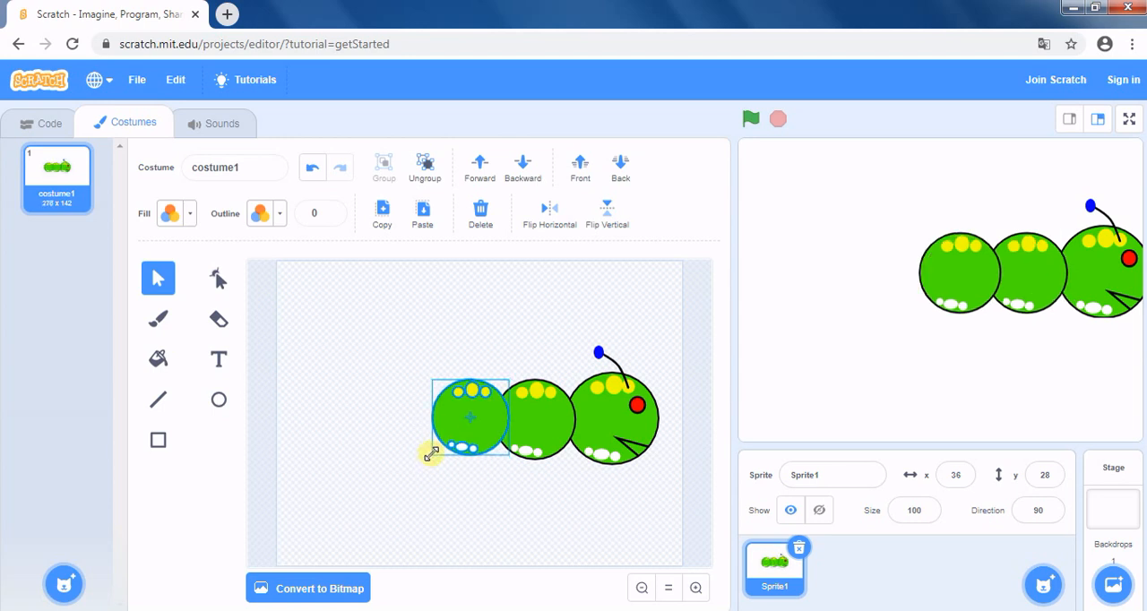
pyautogui.moveTo(482, 409); pyautogui.dragTo(482, 411)
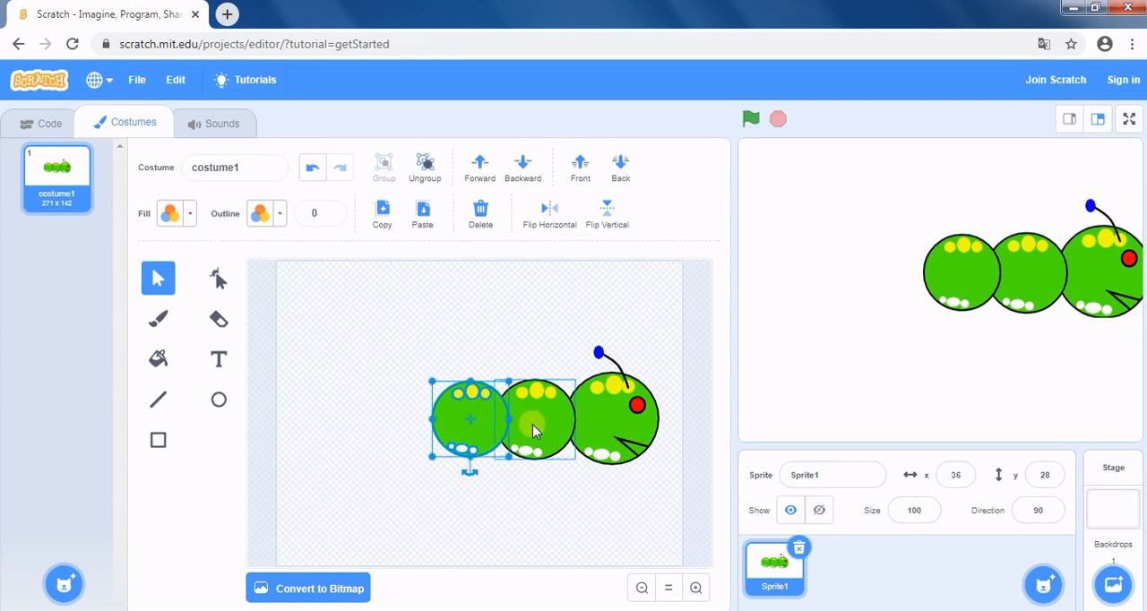
# Add two more copied body segments in a row at the tail end and make the last one slightly smaller.
pyautogui.click(422, 213)
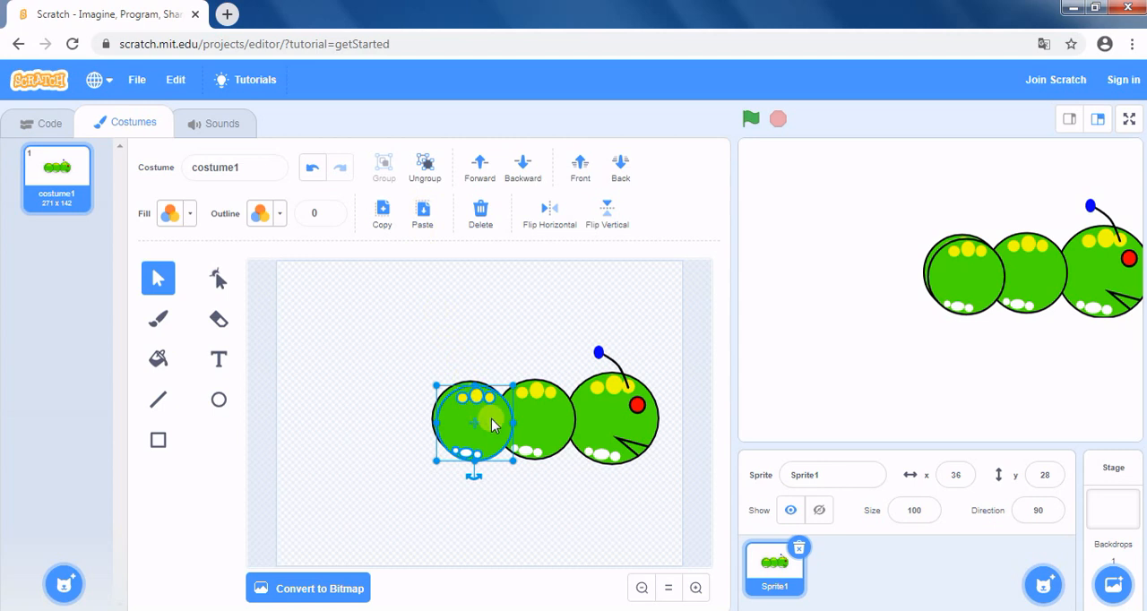
pyautogui.moveTo(489, 420); pyautogui.dragTo(420, 414)
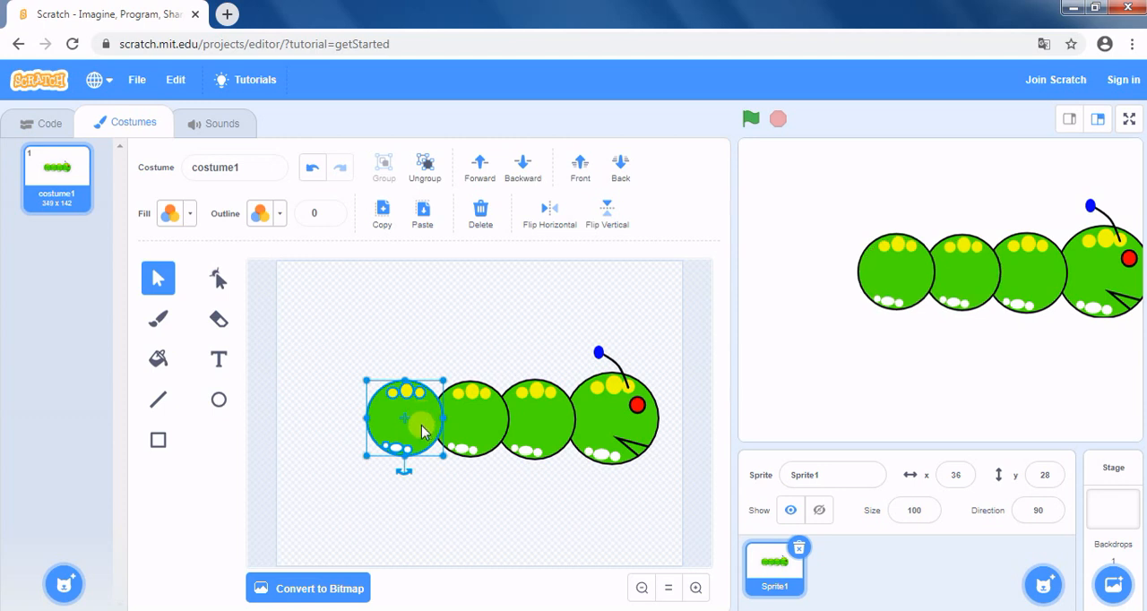
pyautogui.click(383, 214)
pyautogui.click(423, 220)
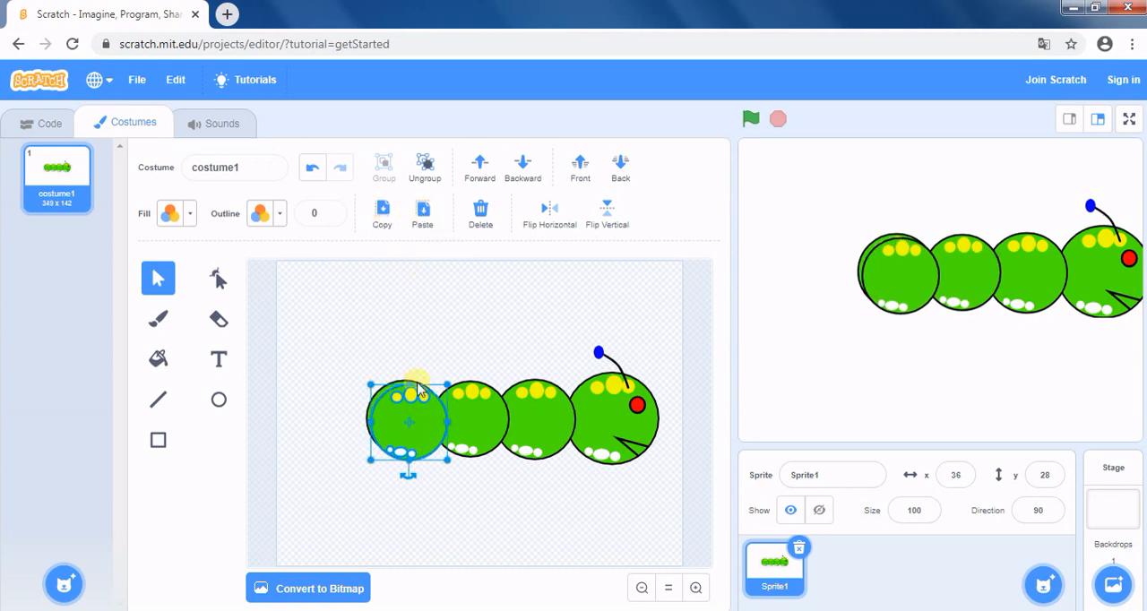
pyautogui.moveTo(427, 422); pyautogui.dragTo(358, 422)
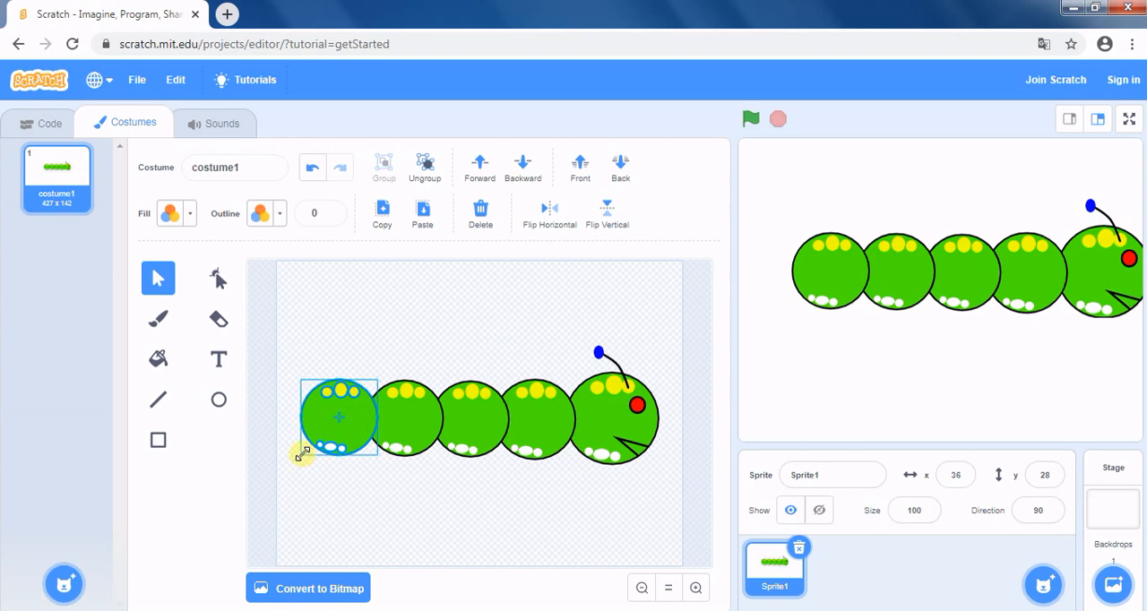
pyautogui.moveTo(303, 454); pyautogui.dragTo(309, 451)
pyautogui.click(281, 411)
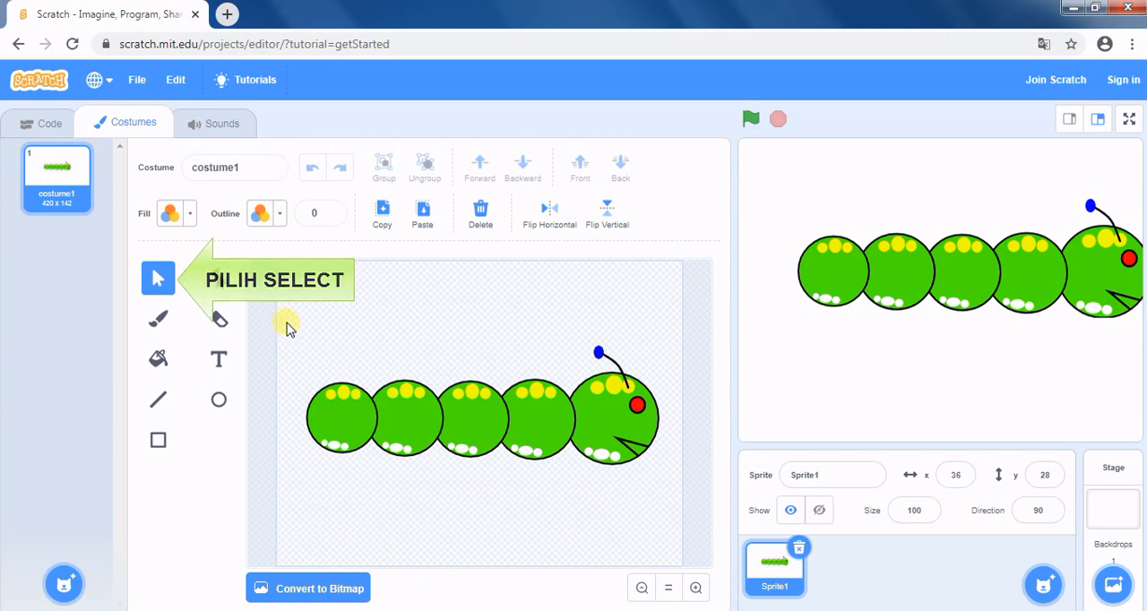
# Group all parts of the caterpillar into one object and move it onto the canvas centre mark.
pyautogui.moveTo(296, 323); pyautogui.dragTo(435, 484)
pyautogui.moveTo(628, 502); pyautogui.dragTo(675, 503)
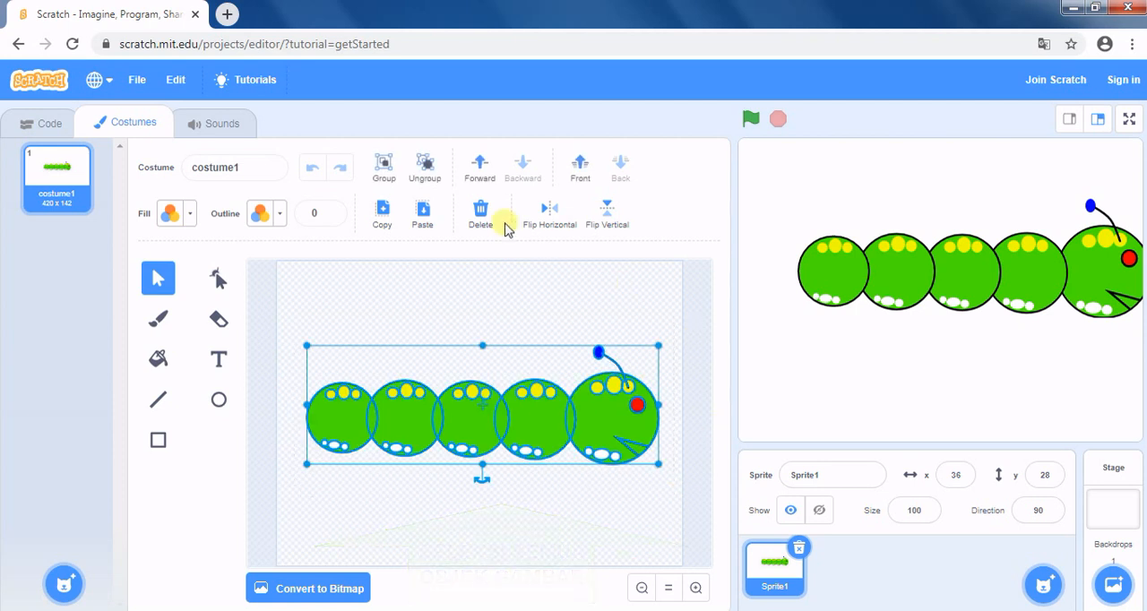
pyautogui.click(382, 165)
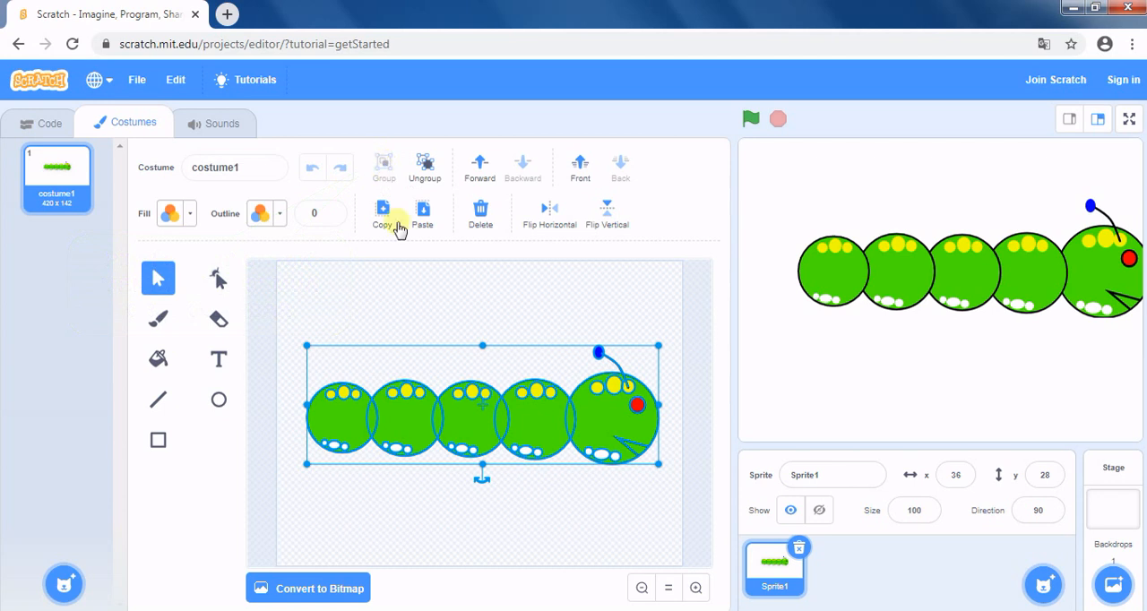
pyautogui.moveTo(475, 429)
pyautogui.mouseDown()
pyautogui.moveTo(478, 393)
pyautogui.moveTo(469, 416)
pyautogui.mouseUp()
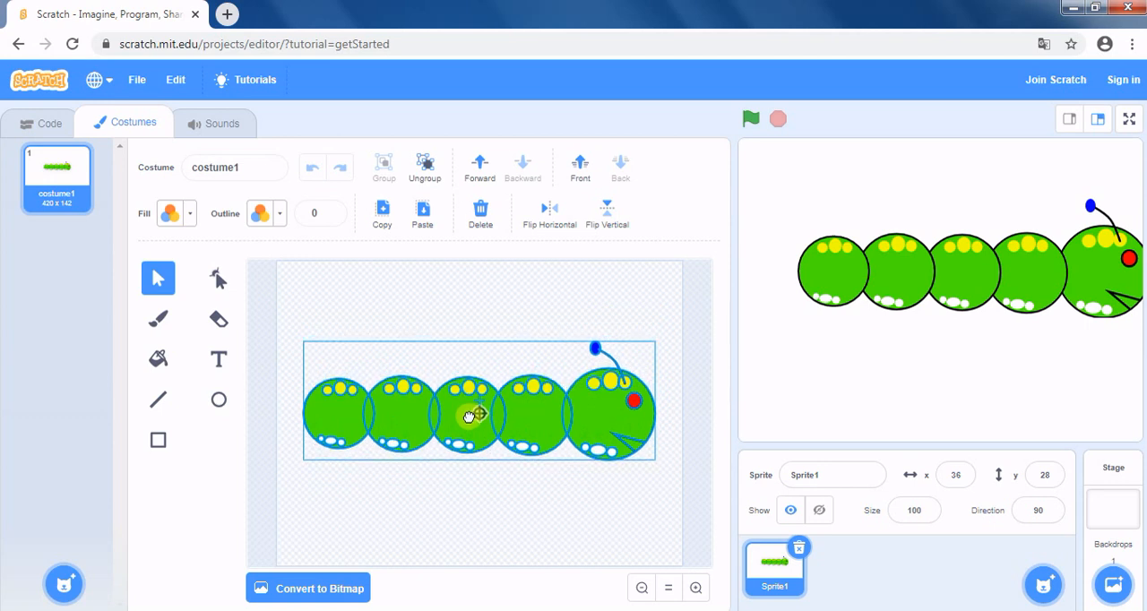
pyautogui.click(477, 314)
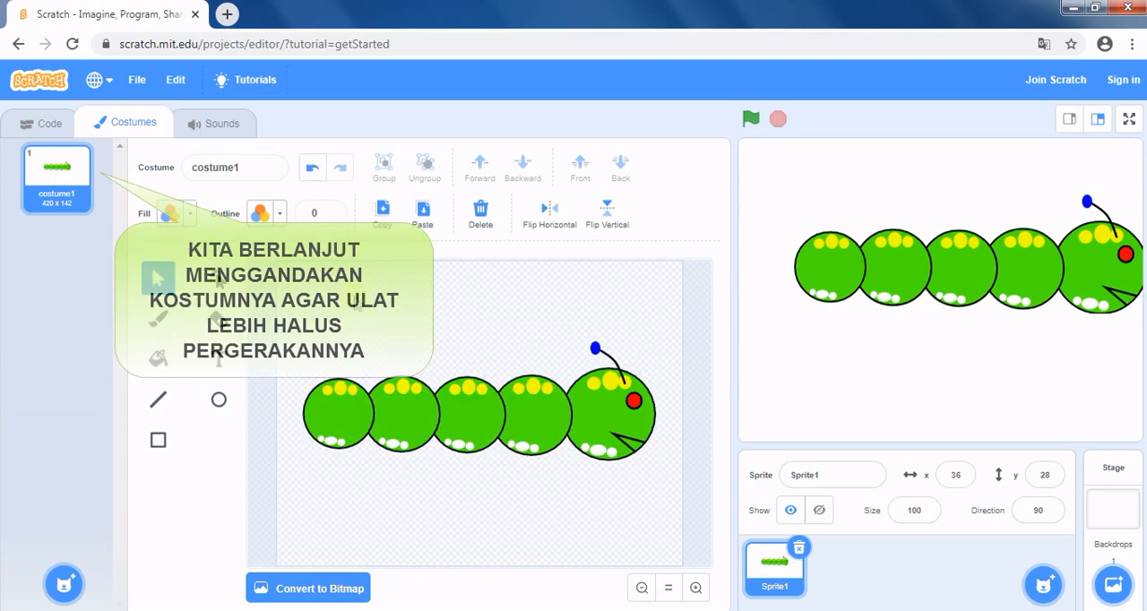
# Duplicate the caterpillar costume and squeeze the whole drawing in the copy horizontally from both ends to about 367 x 142.
pyautogui.rightClick(67, 174)
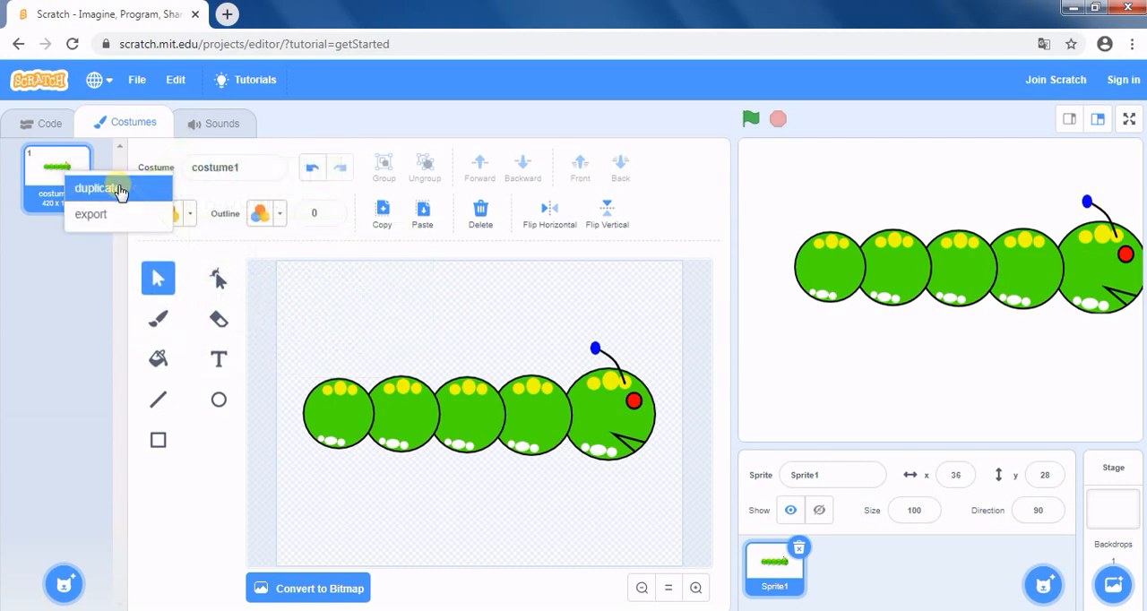
pyautogui.click(99, 188)
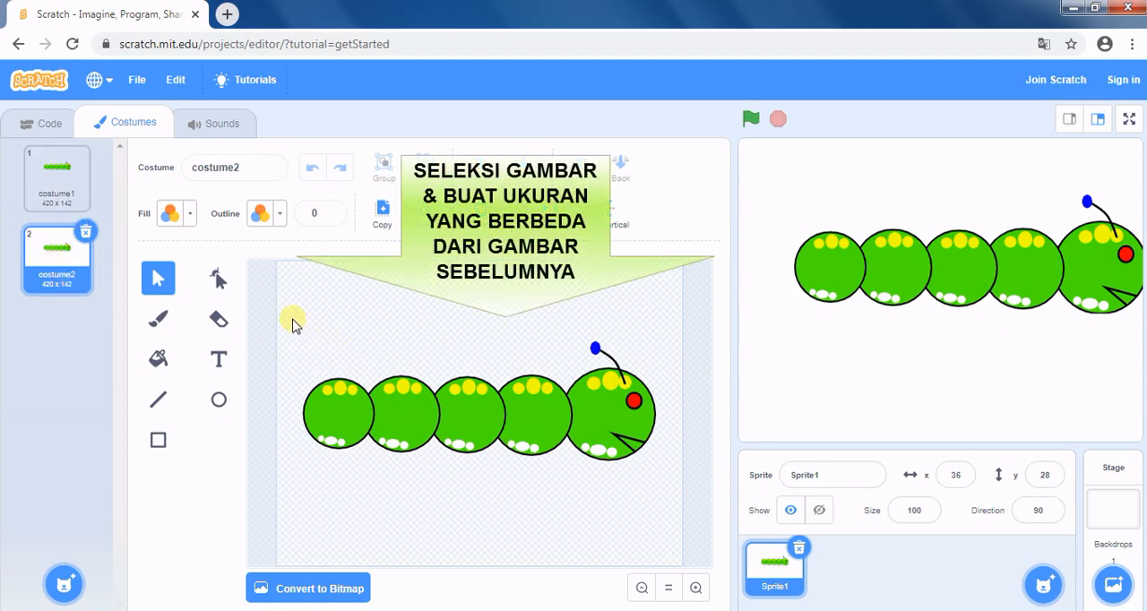
pyautogui.moveTo(292, 320); pyautogui.dragTo(673, 489)
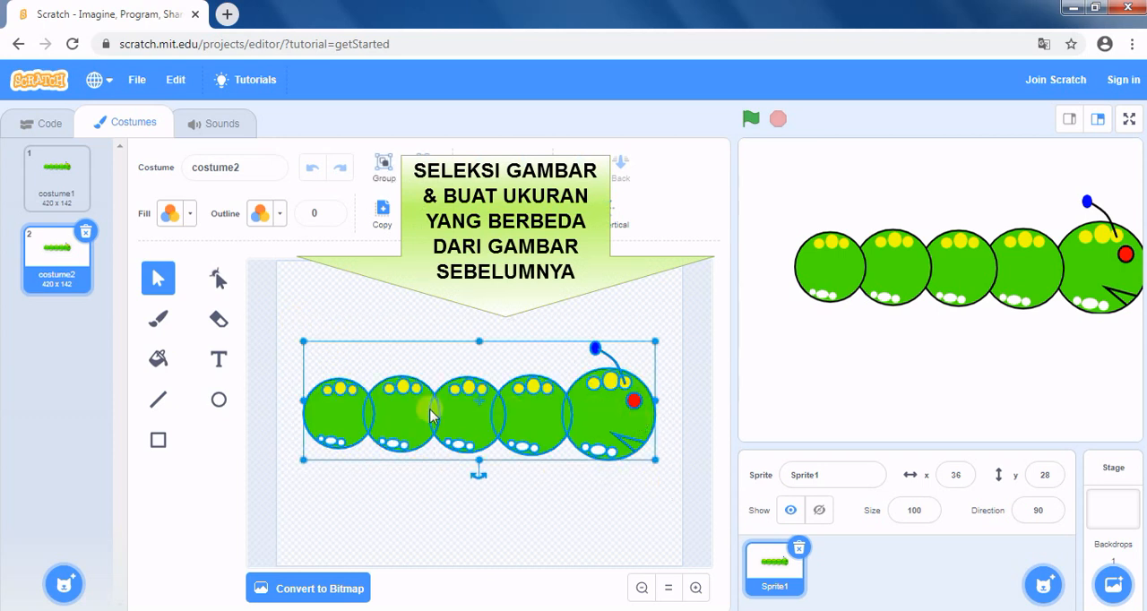
pyautogui.moveTo(301, 401); pyautogui.dragTo(332, 400)
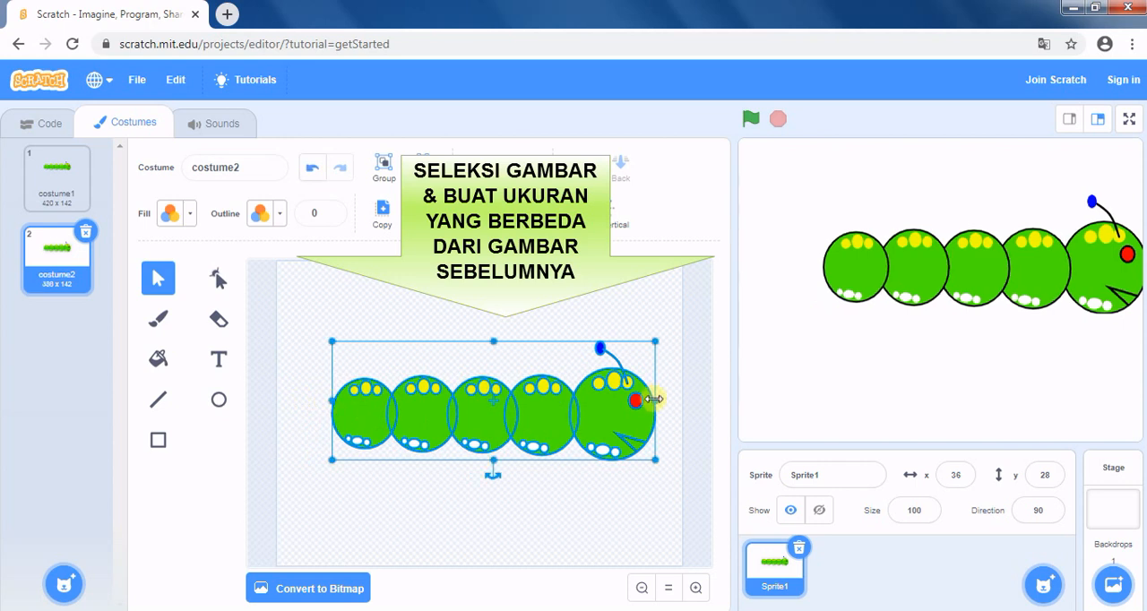
pyautogui.moveTo(655, 400); pyautogui.dragTo(639, 400)
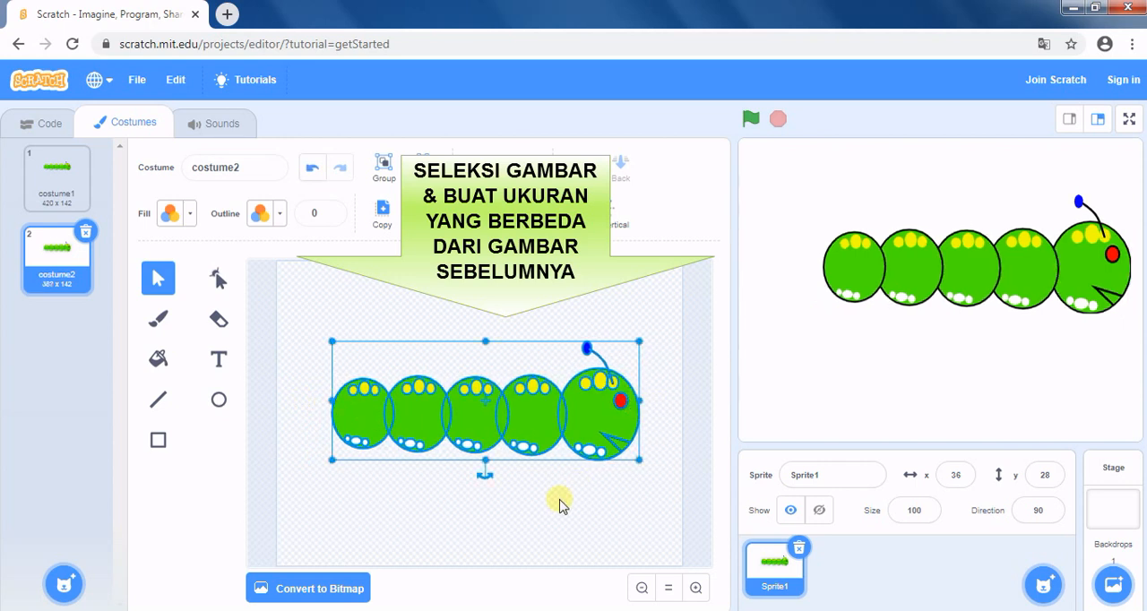
pyautogui.click(697, 387)
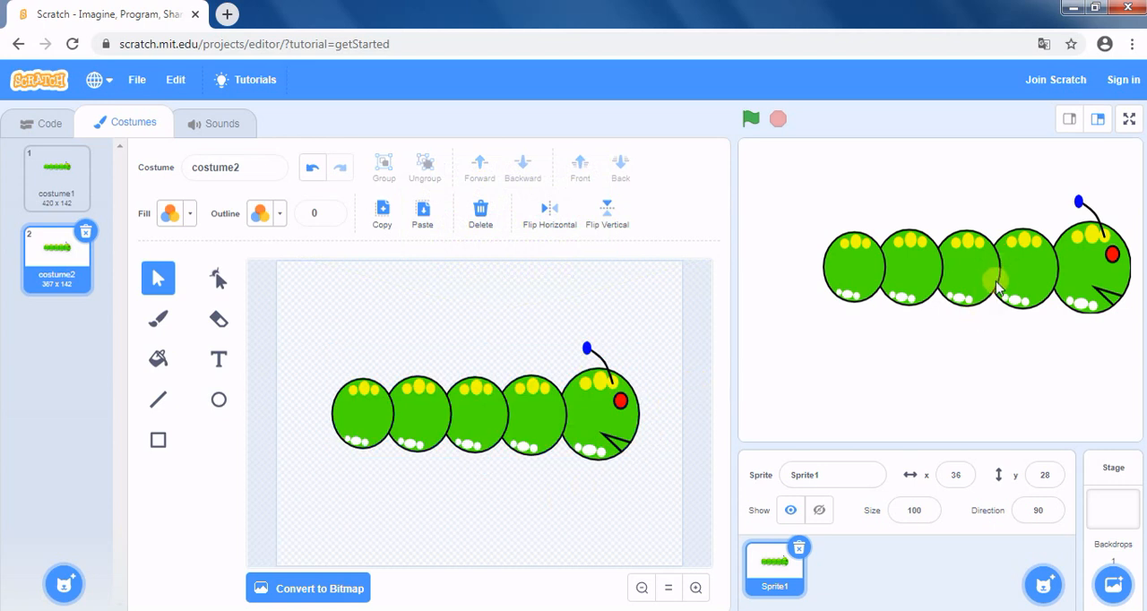
pyautogui.moveTo(994, 282); pyautogui.dragTo(990, 272)
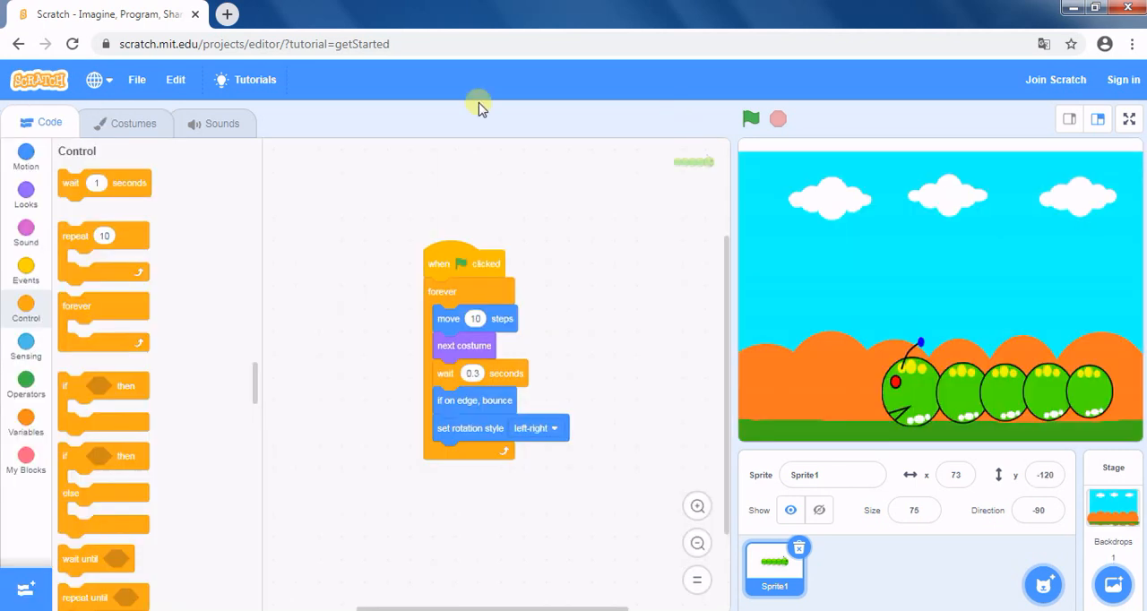
# Save the finished project to the computer, close the browser window and confirm leaving the site.
pyautogui.click(136, 81)
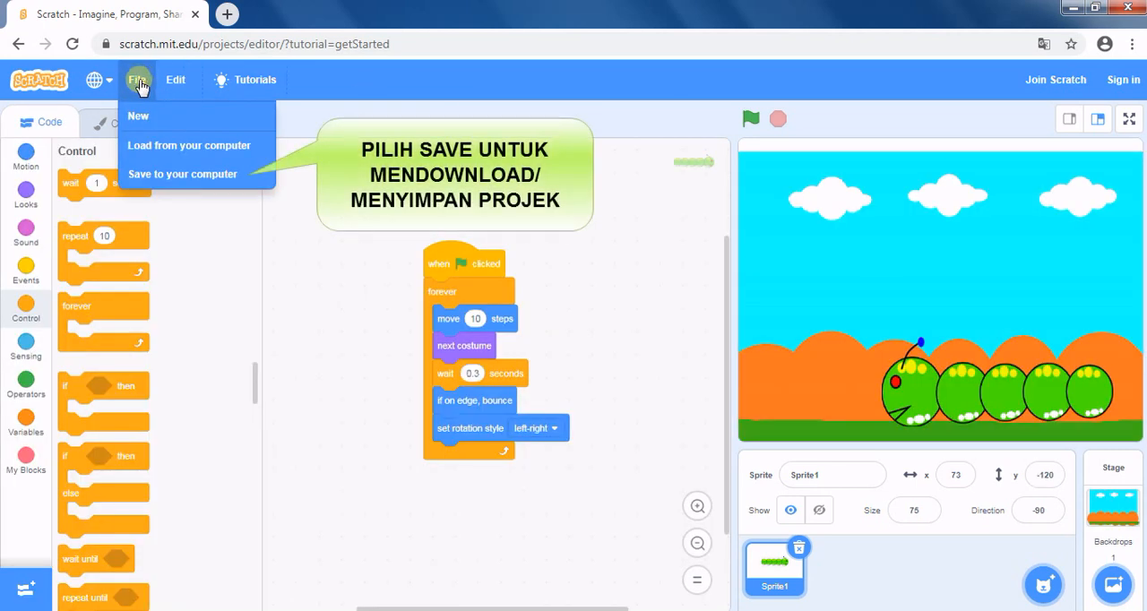
pyautogui.click(232, 175)
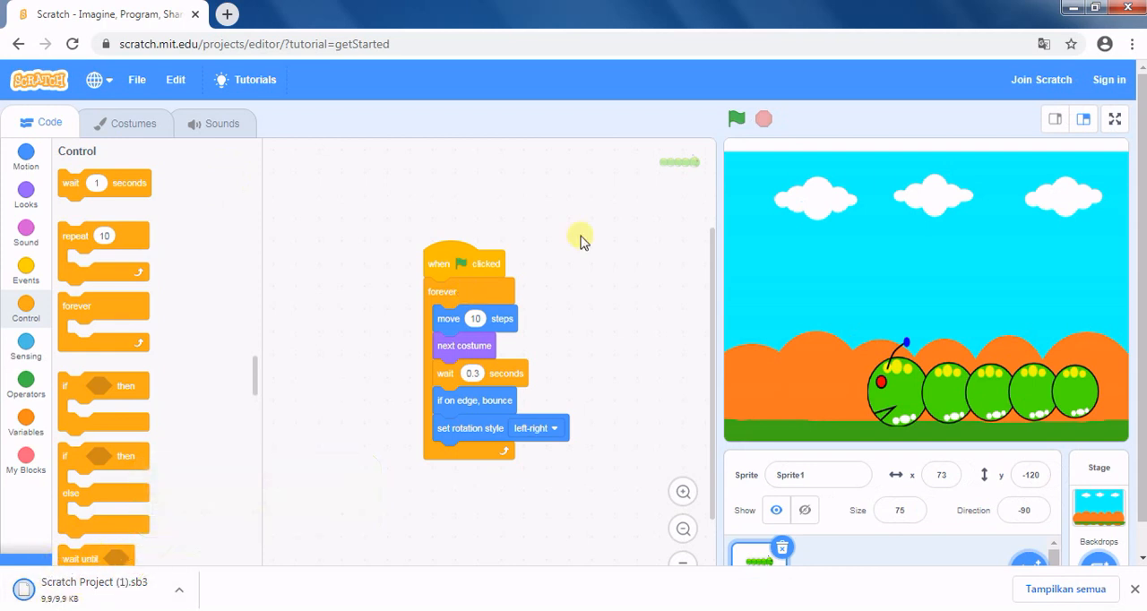
pyautogui.click(1126, 11)
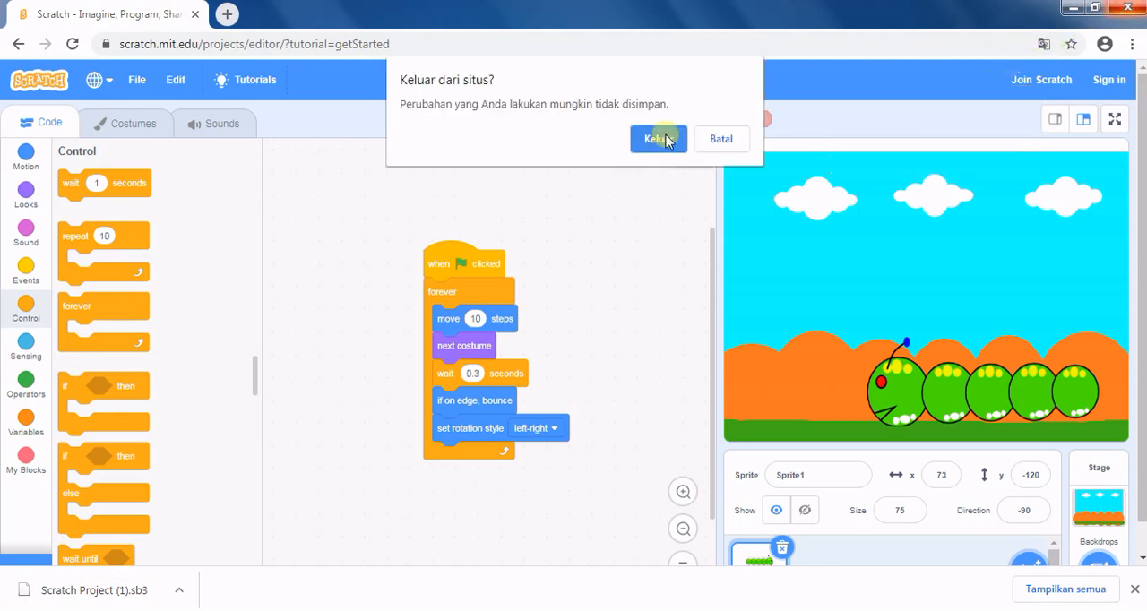
pyautogui.click(659, 139)
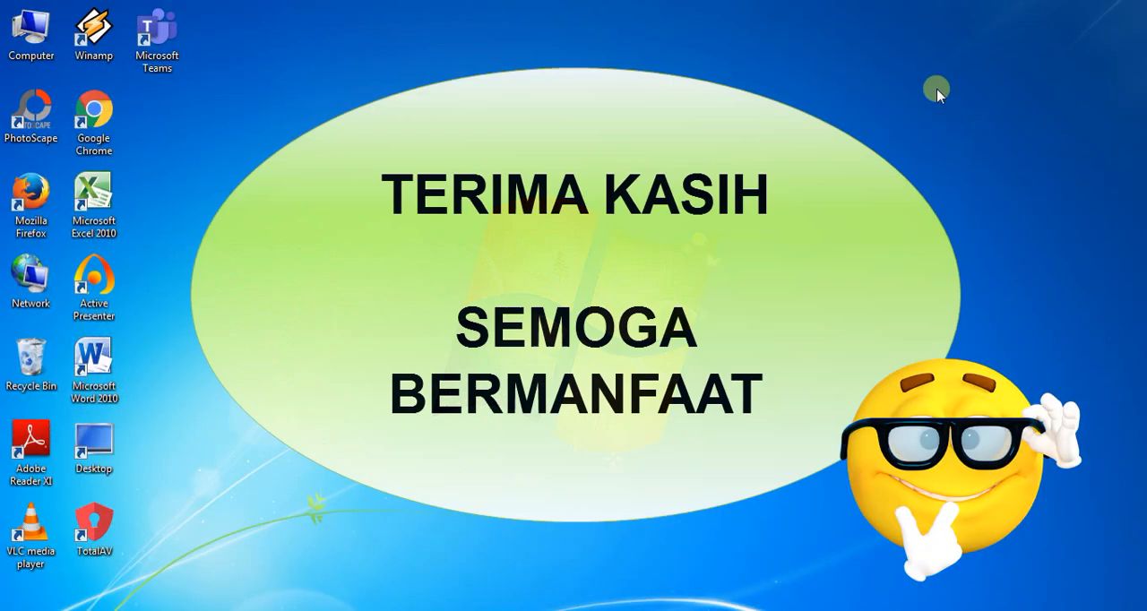